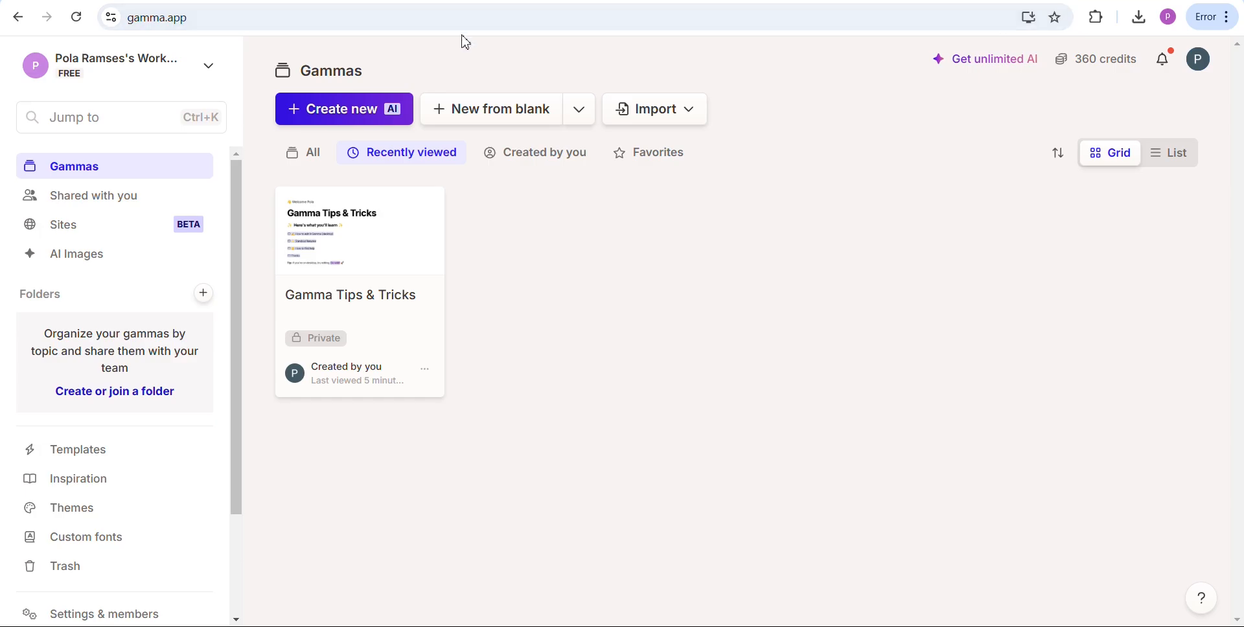
# Step: Start a new AI creation and look at the Paste in text option, returning to the creation choices
pyautogui.click(385, 119)
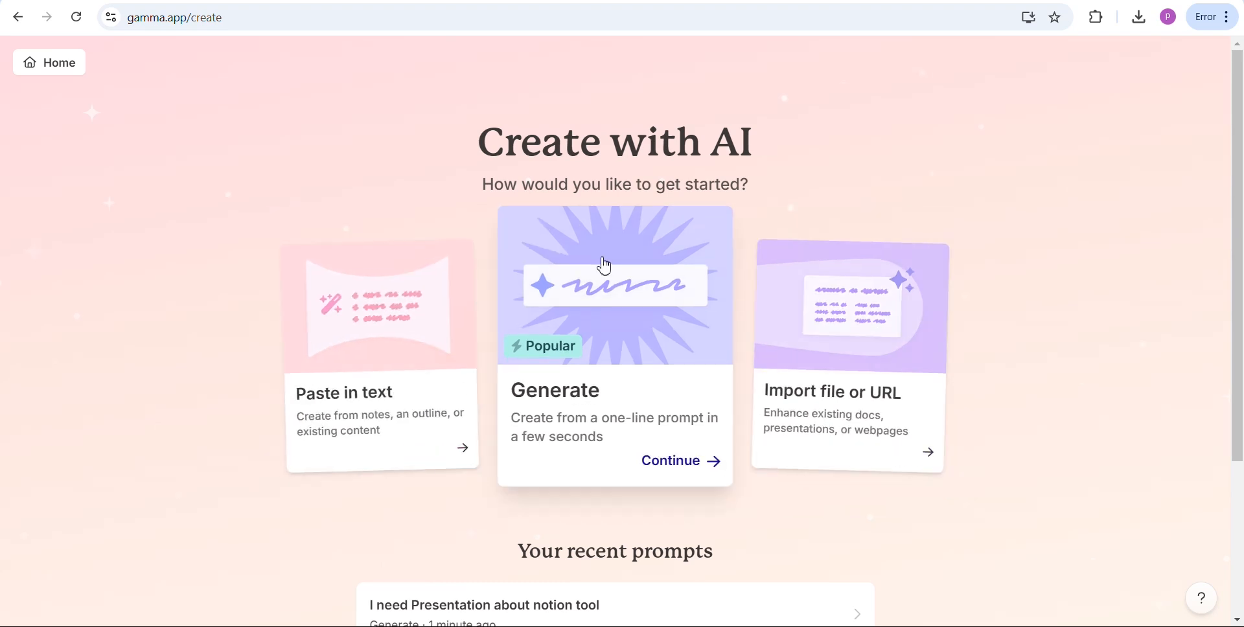
pyautogui.click(397, 318)
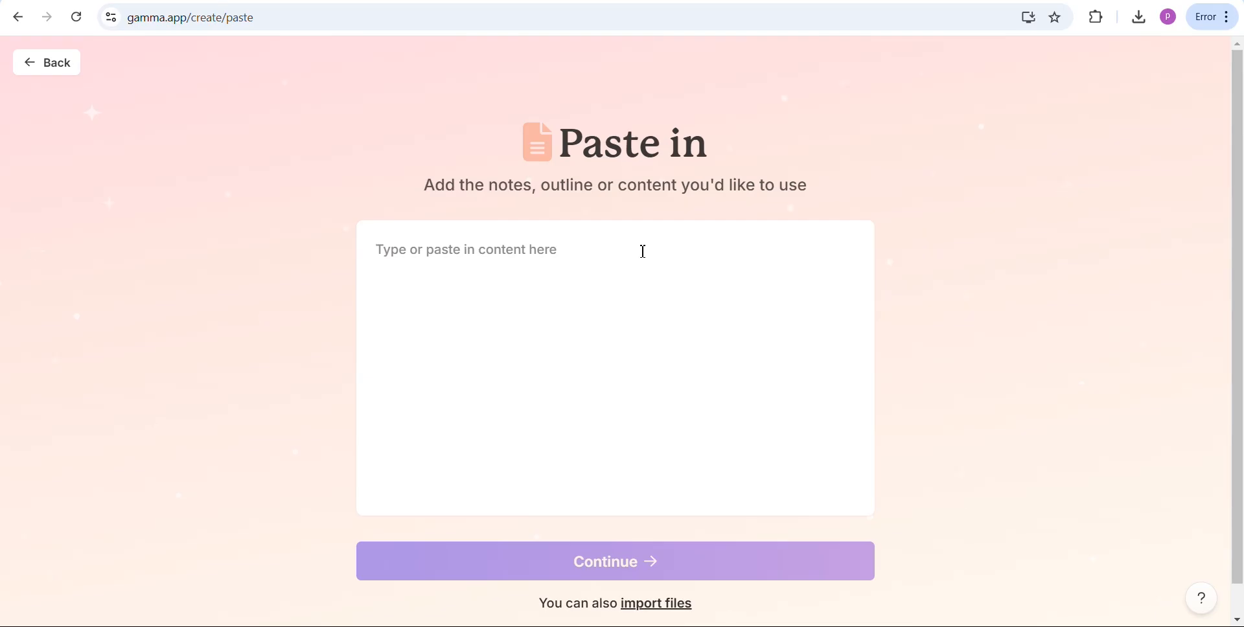
pyautogui.click(72, 77)
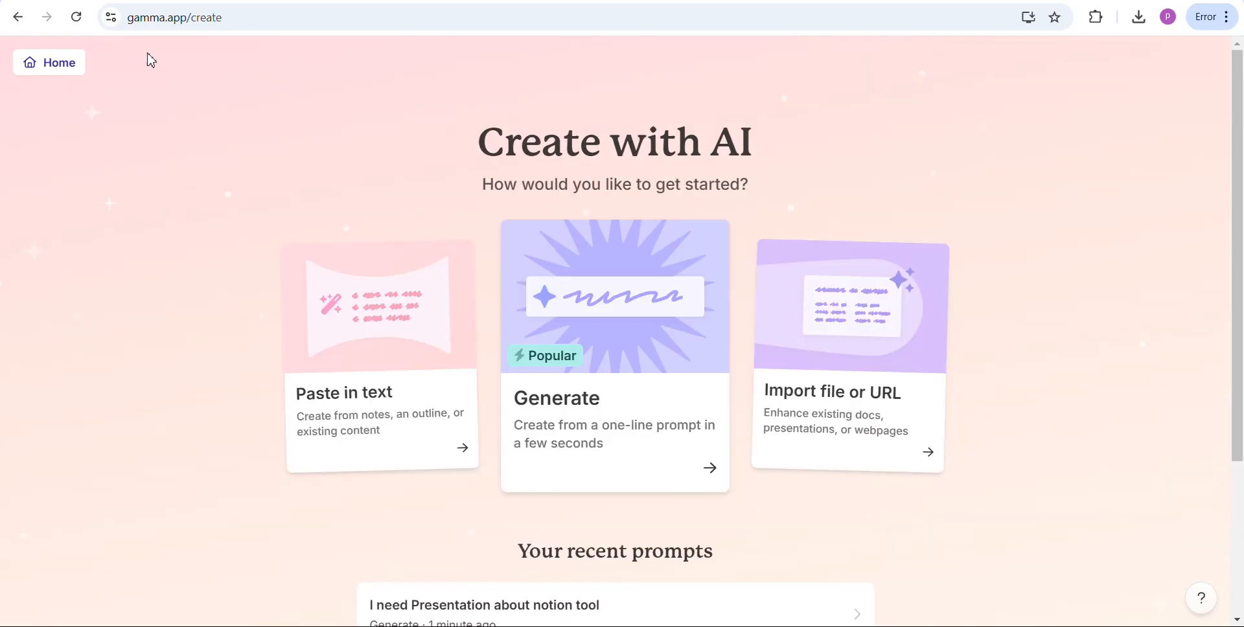
# Step: Choose to generate a presentation from a prompt and enter "I need ppt about notion tool" as the description
pyautogui.click(648, 258)
pyautogui.click(495, 357)
pyautogui.write('I ')
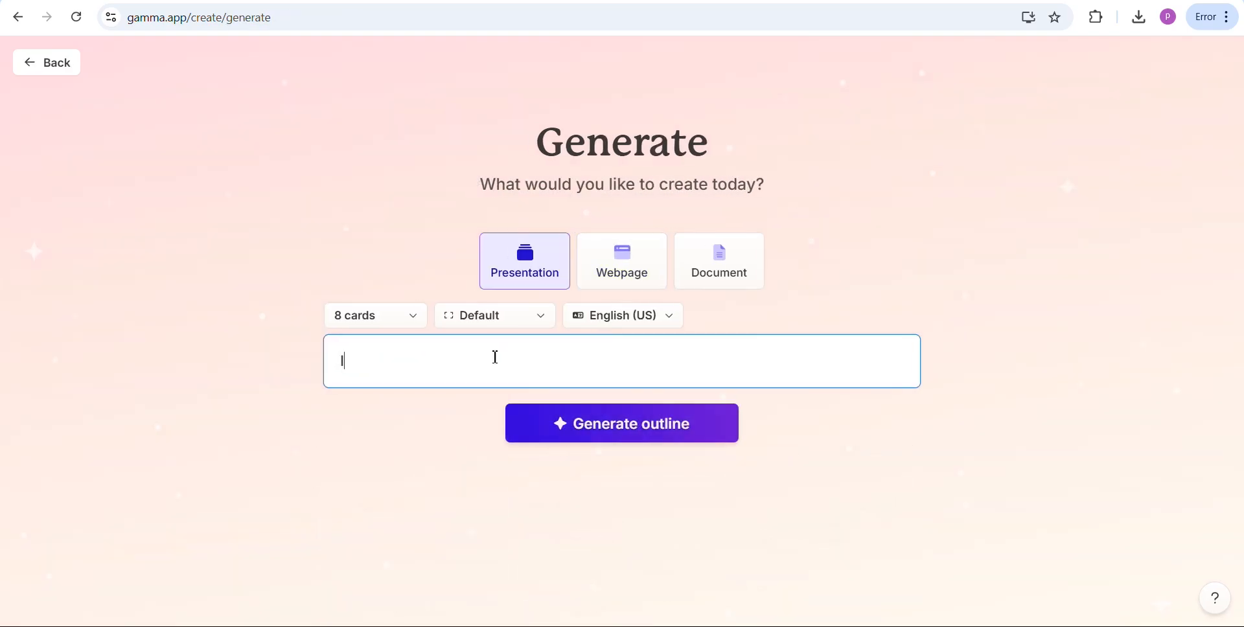
pyautogui.write('need ppt about notion tool')
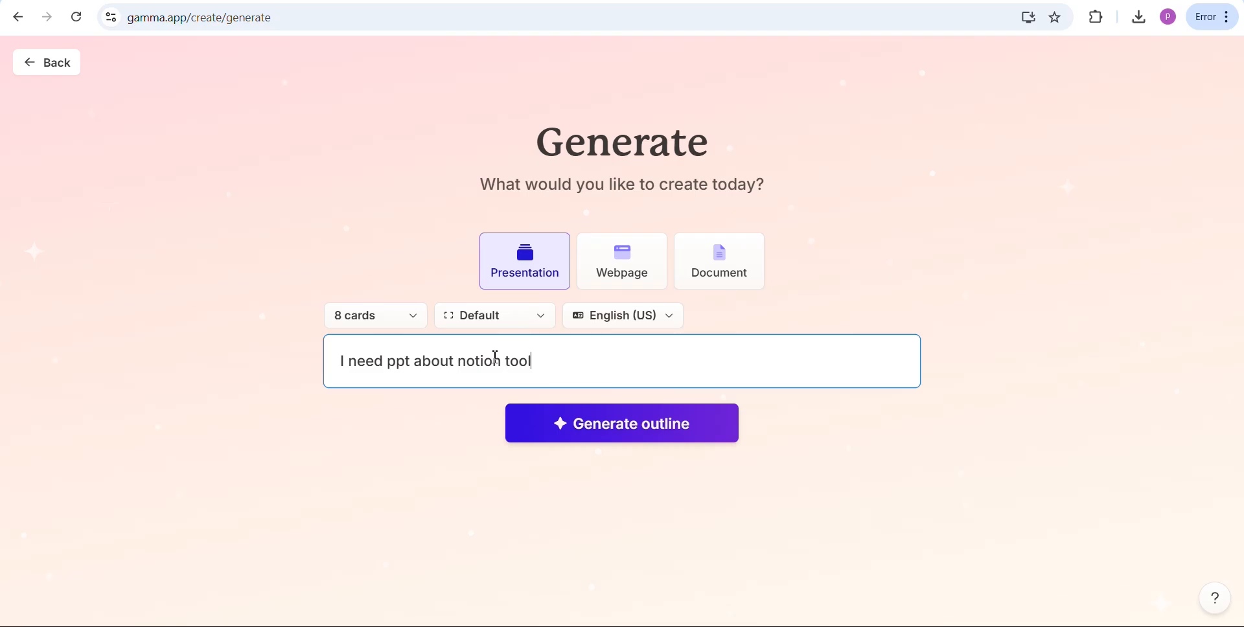
pyautogui.click(448, 441)
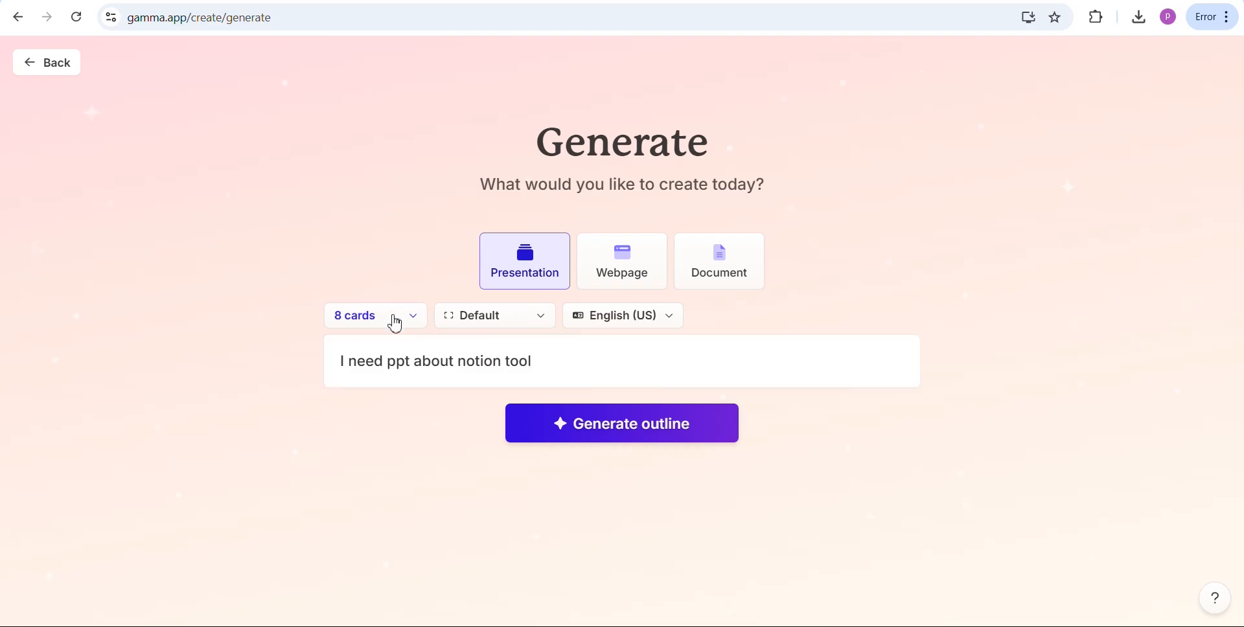
# Step: Set the presentation length to 10 cards and generate the outline with the Default page style in English (US)
pyautogui.click(424, 314)
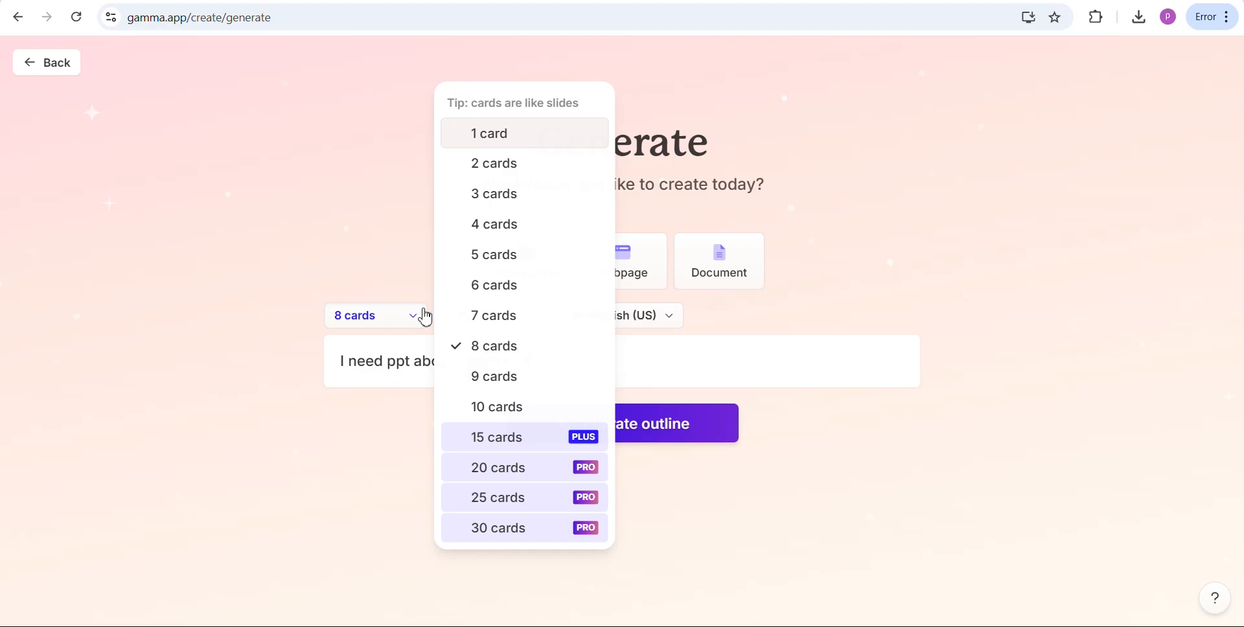
pyautogui.click(475, 415)
pyautogui.click(495, 324)
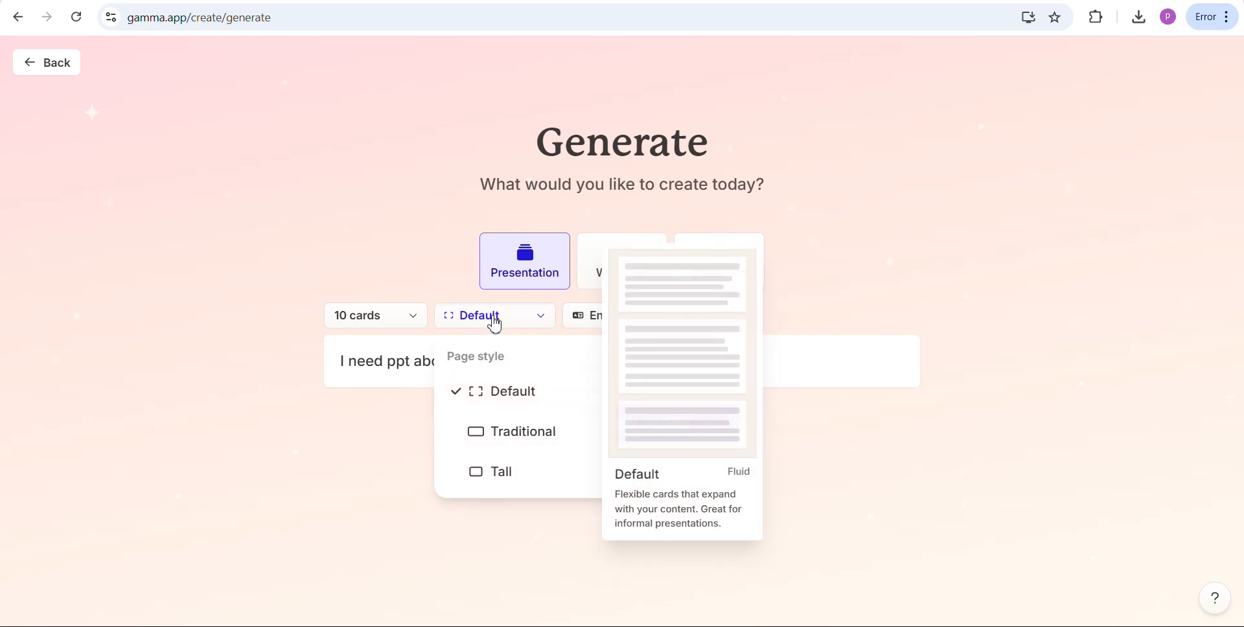
pyautogui.click(495, 324)
pyautogui.click(605, 322)
pyautogui.click(607, 324)
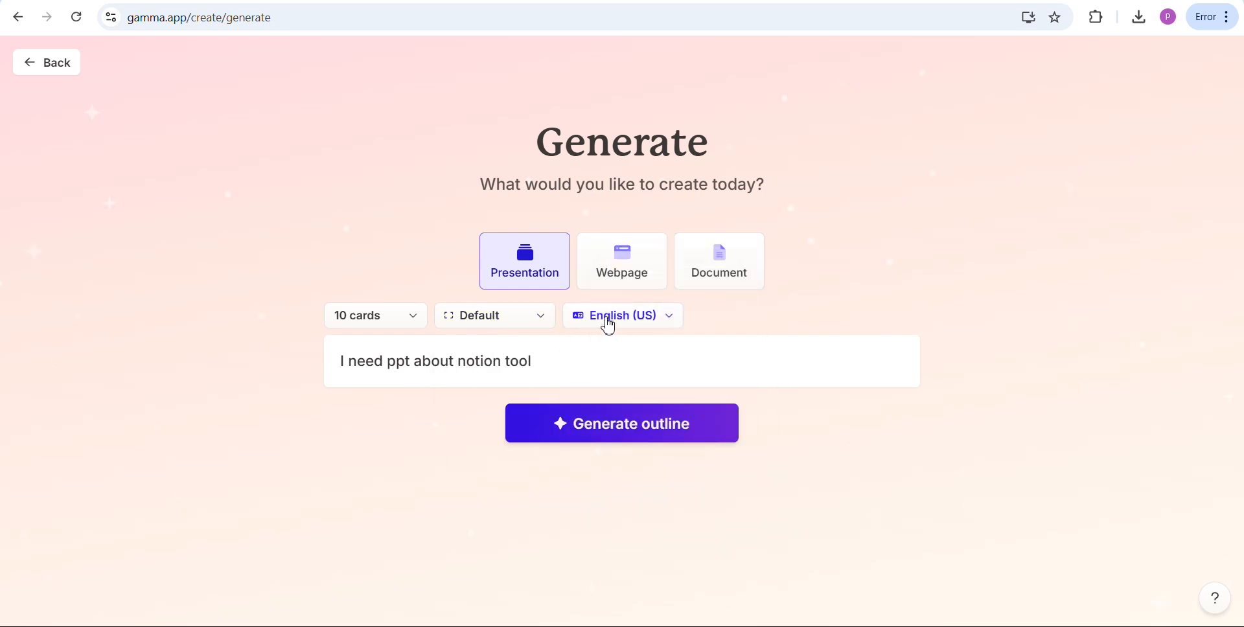
pyautogui.click(572, 433)
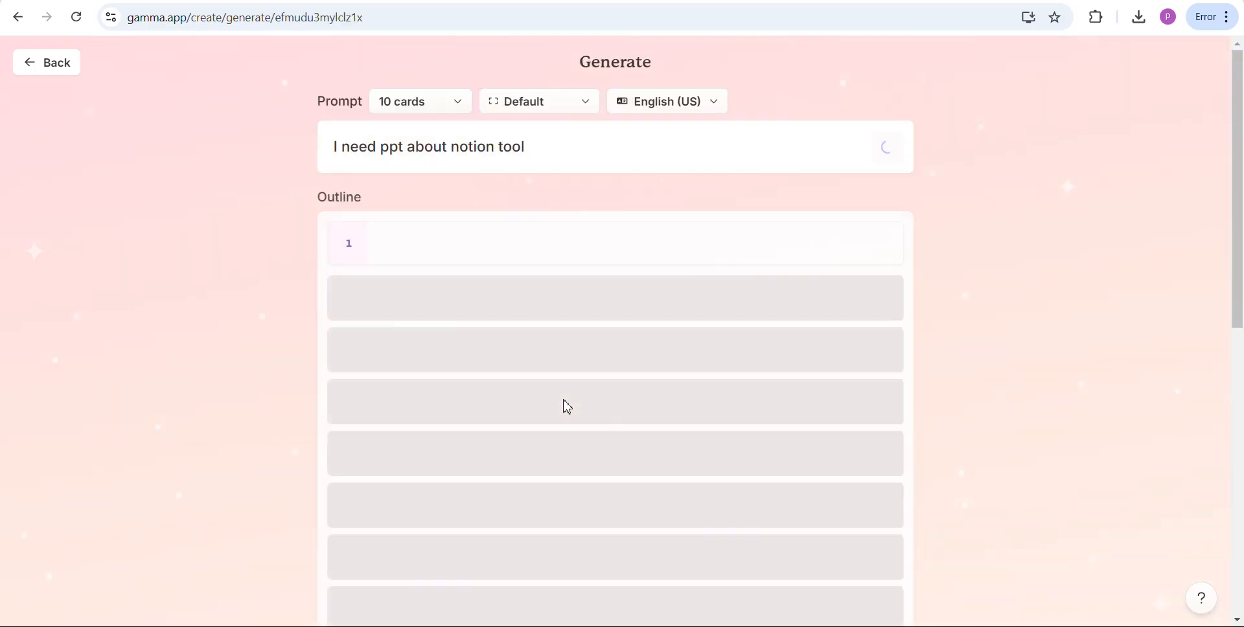
# Step: Set the image source to Automatic in the settings below the outline and continue to the theme selection
pyautogui.scroll(-2, 551, 314)
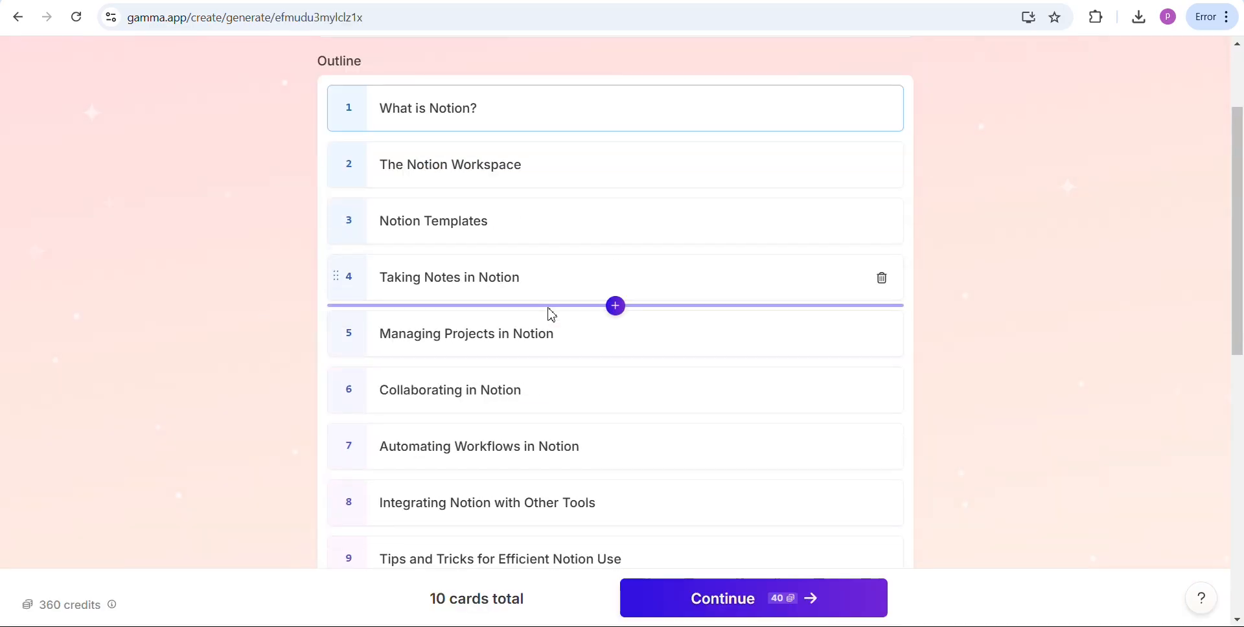
pyautogui.scroll(-6, 550, 315)
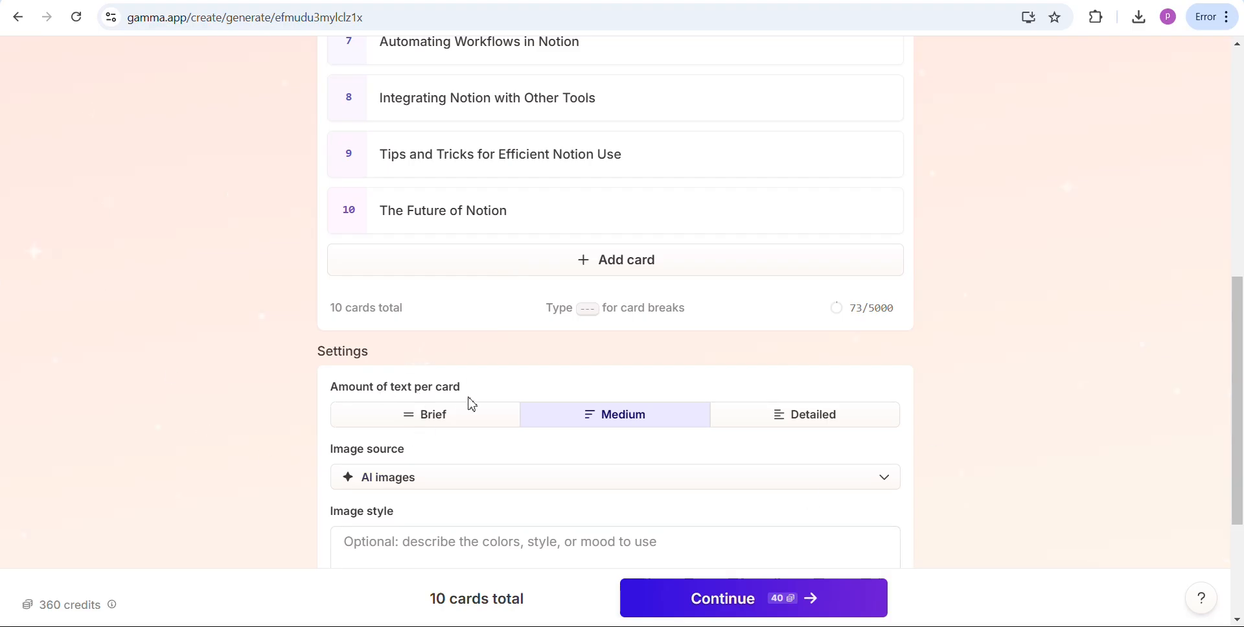
pyautogui.scroll(-2, 467, 402)
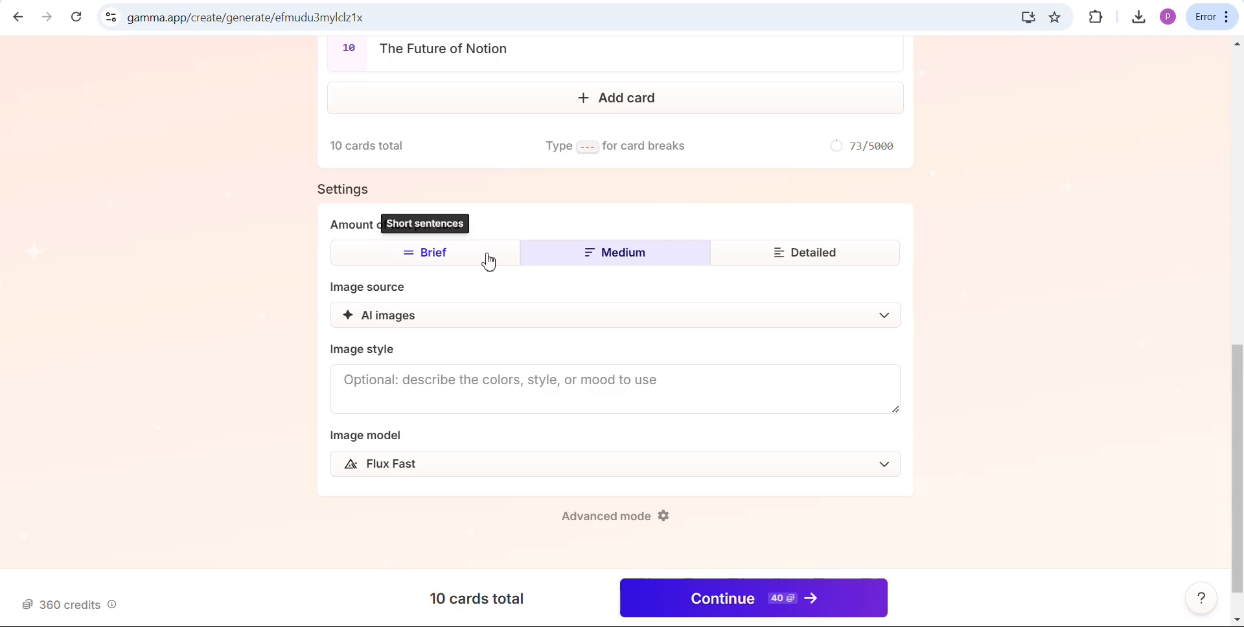
pyautogui.click(388, 327)
pyautogui.click(394, 384)
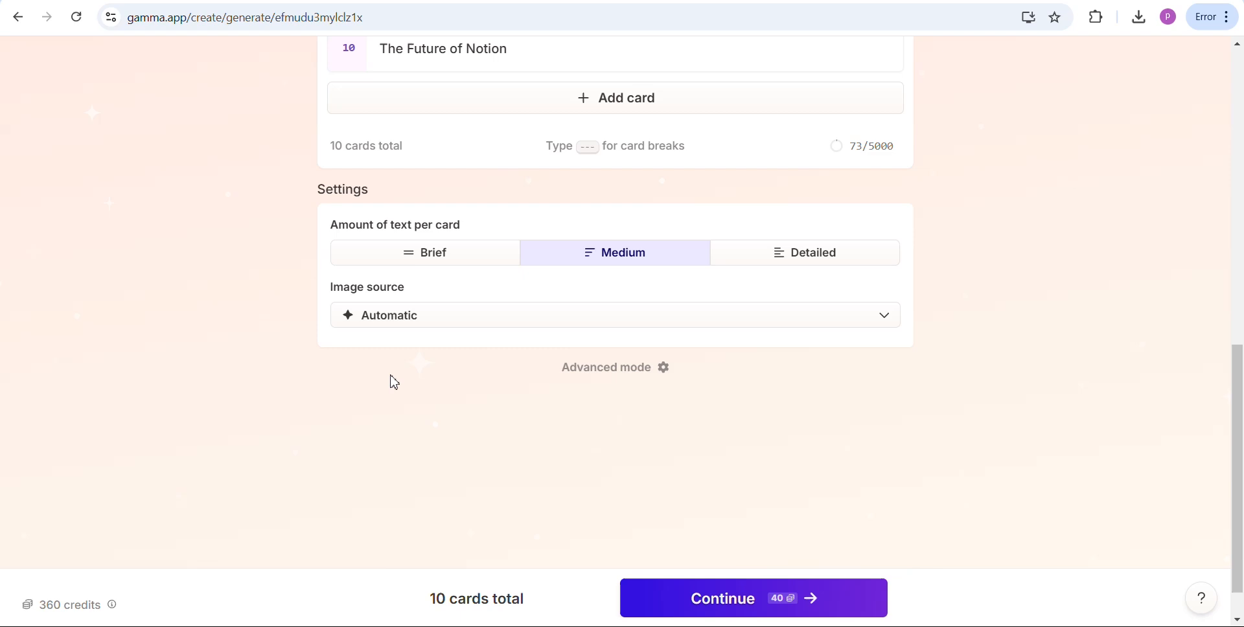
pyautogui.click(397, 322)
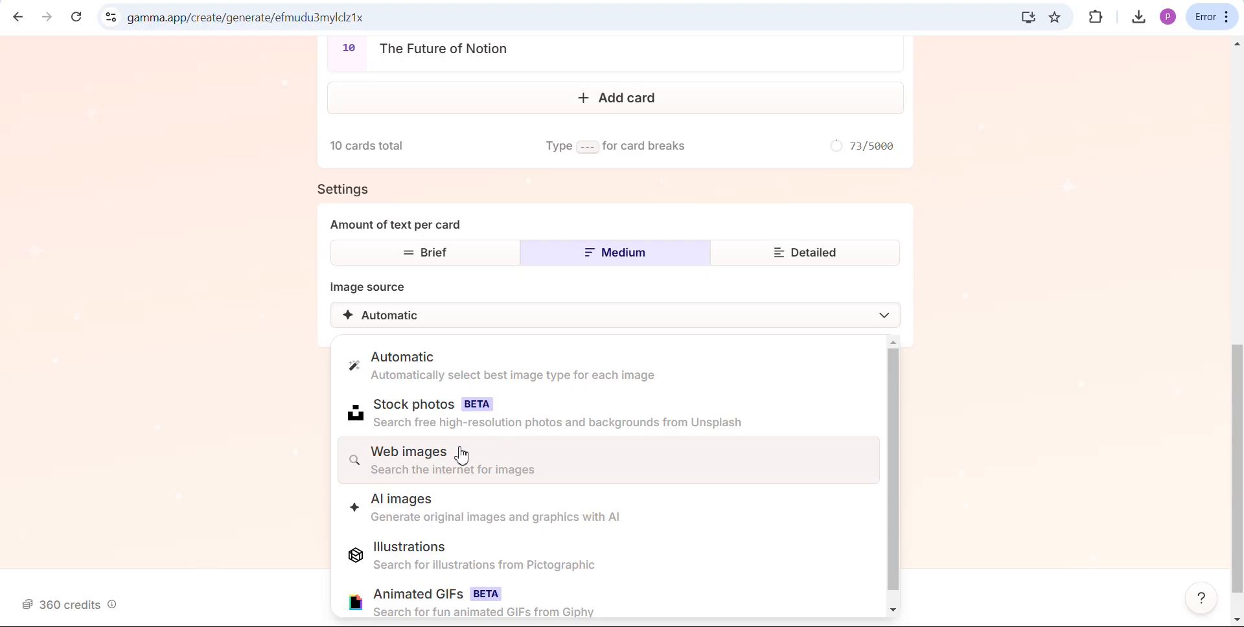
pyautogui.click(297, 417)
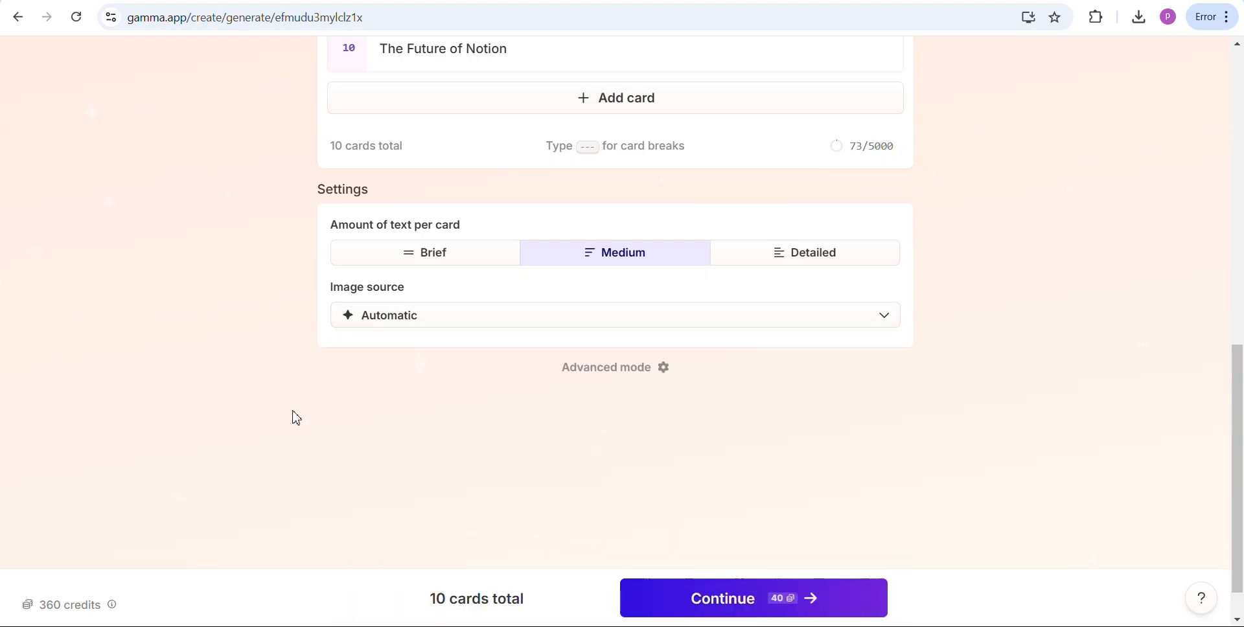
pyautogui.click(707, 601)
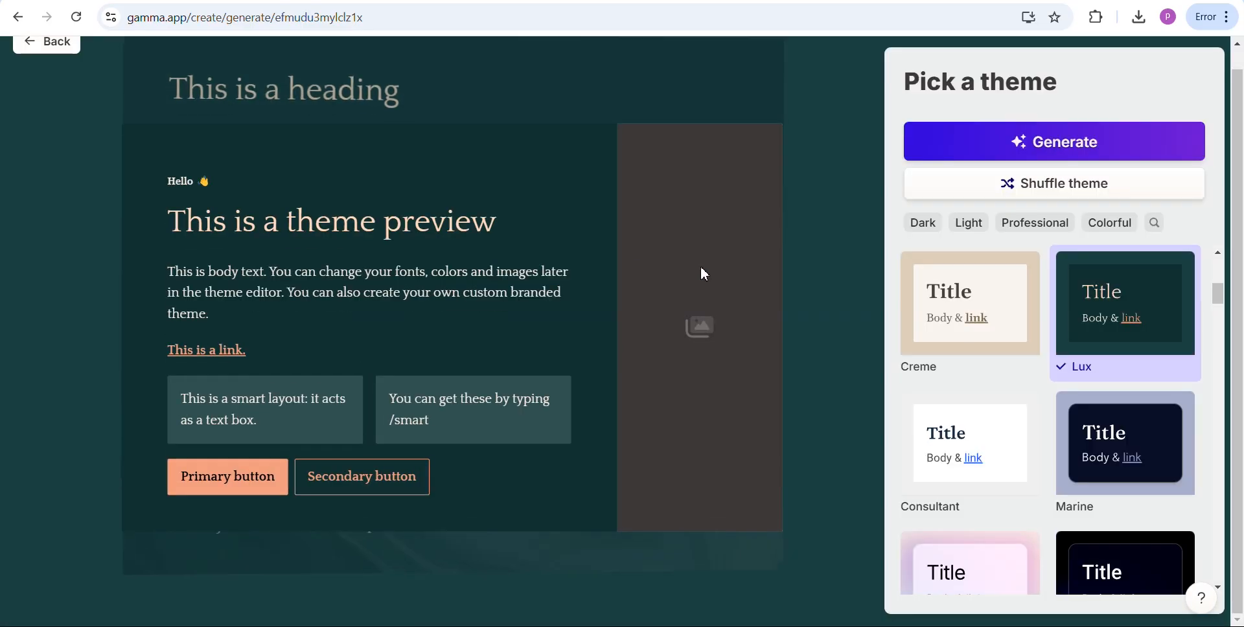
# Step: Apply the Pearl theme and generate the presentation
pyautogui.scroll(7, 1079, 358)
pyautogui.click(989, 354)
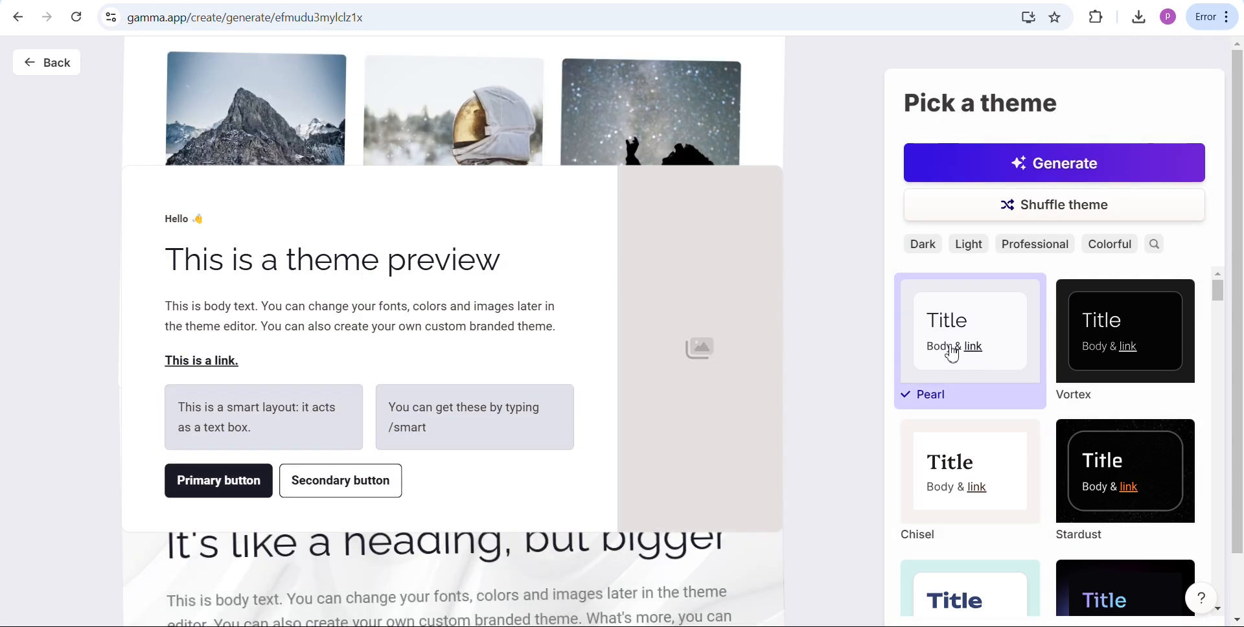
pyautogui.scroll(-10, 952, 354)
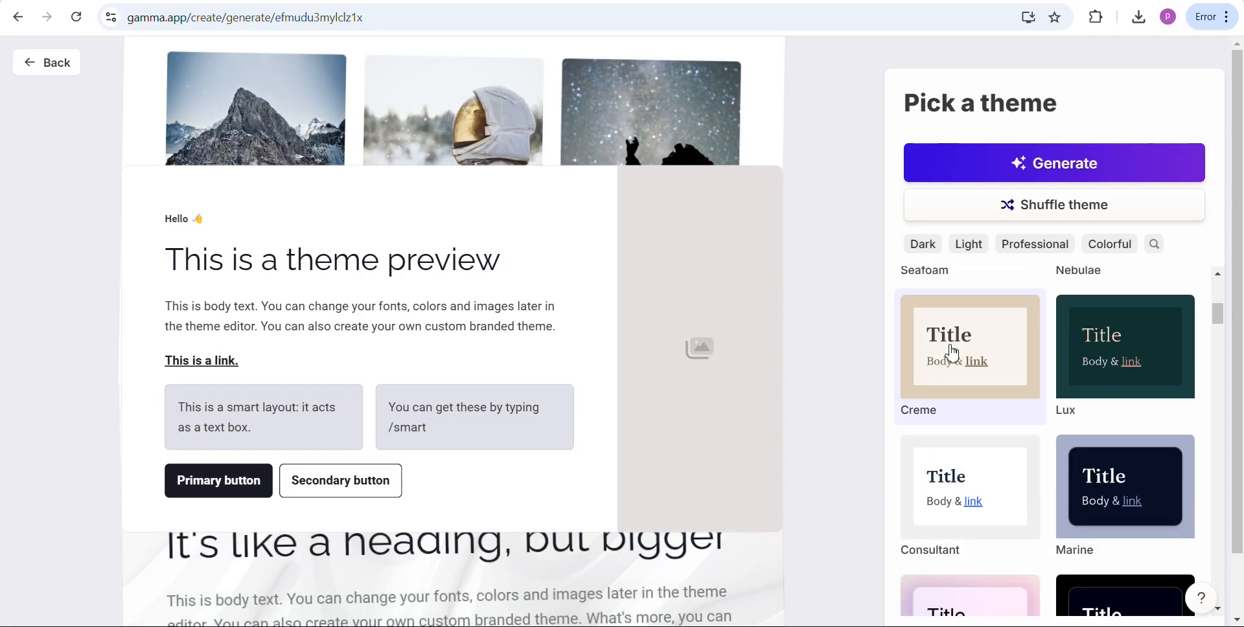
pyautogui.scroll(10, 952, 354)
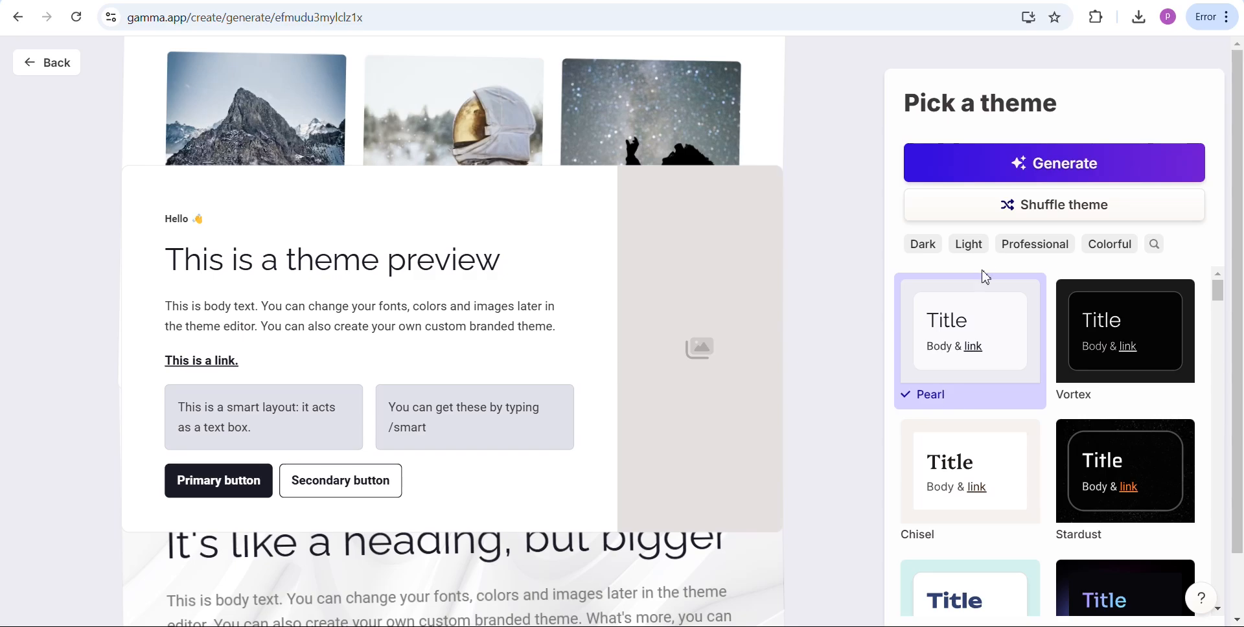
pyautogui.click(963, 172)
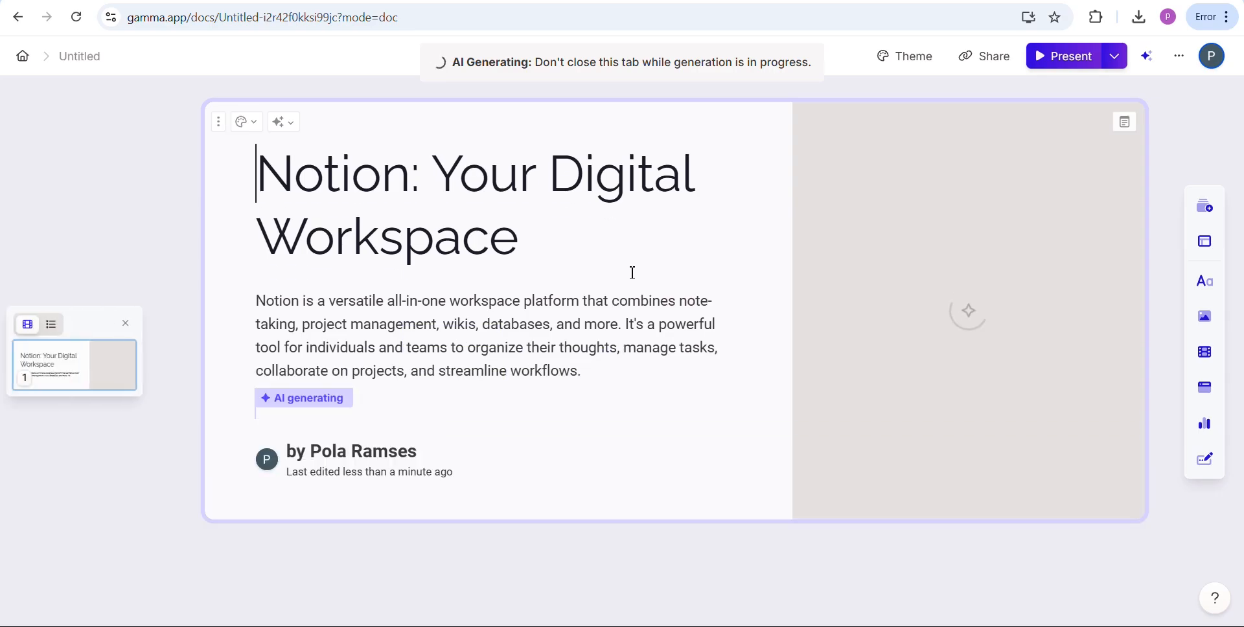
# Step: Look through the content and images of the generated Notion cards
pyautogui.scroll(6, 636, 392)
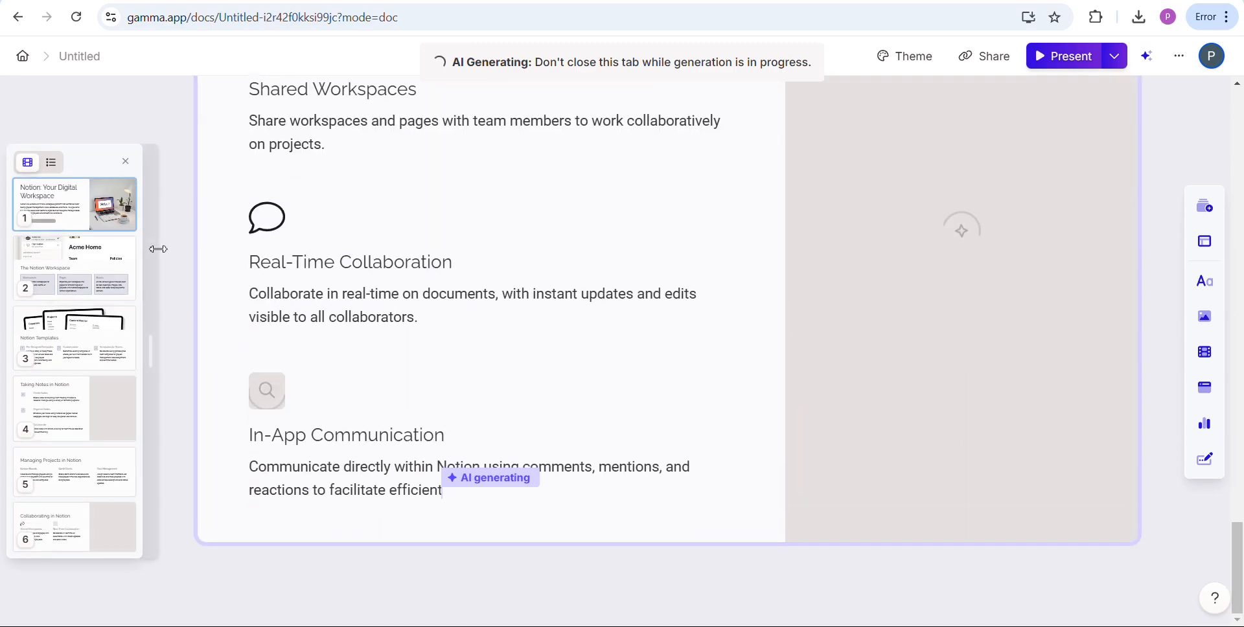
pyautogui.scroll(15, 567, 508)
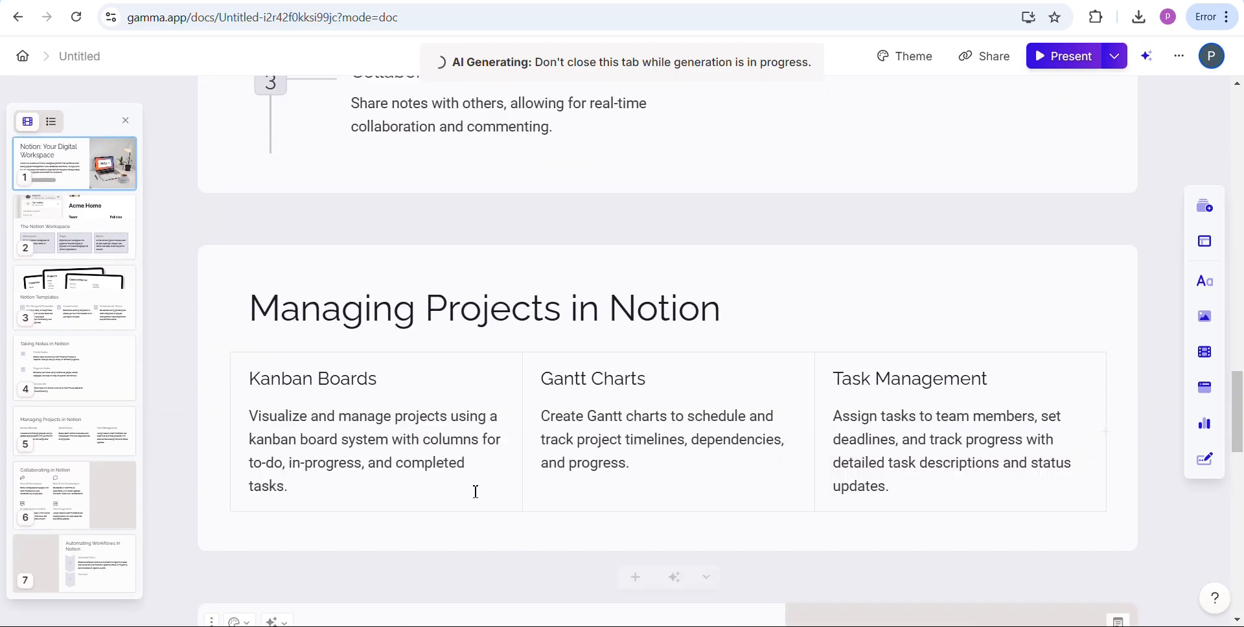
pyautogui.scroll(-8, 269, 477)
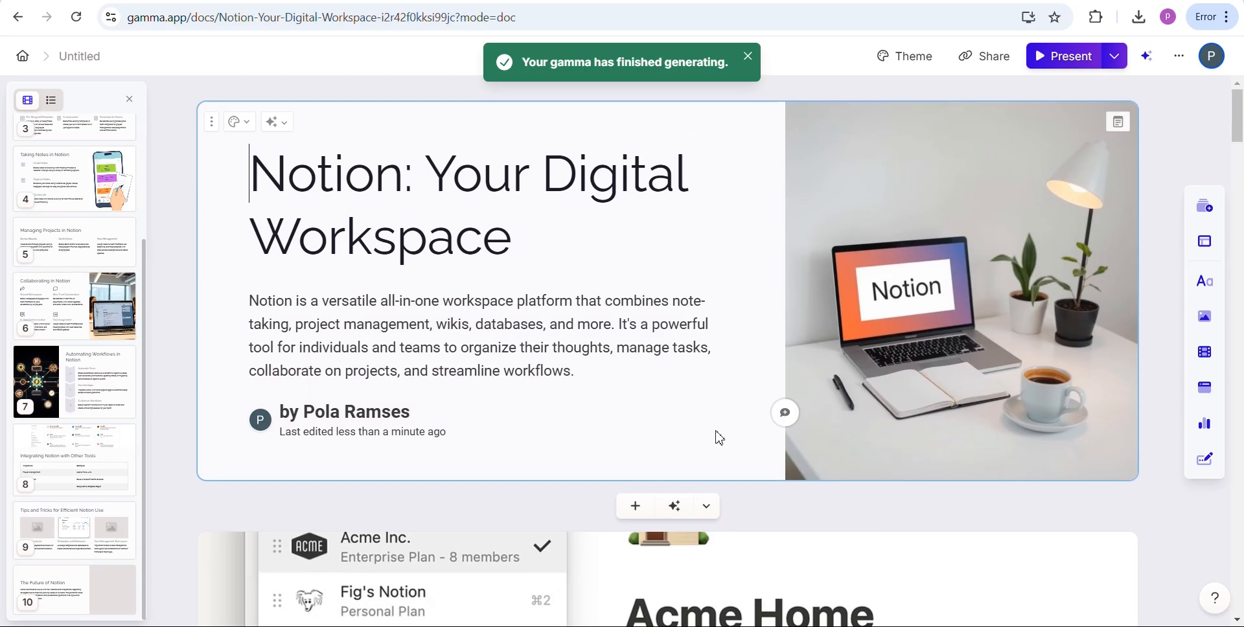
pyautogui.scroll(-12, 508, 254)
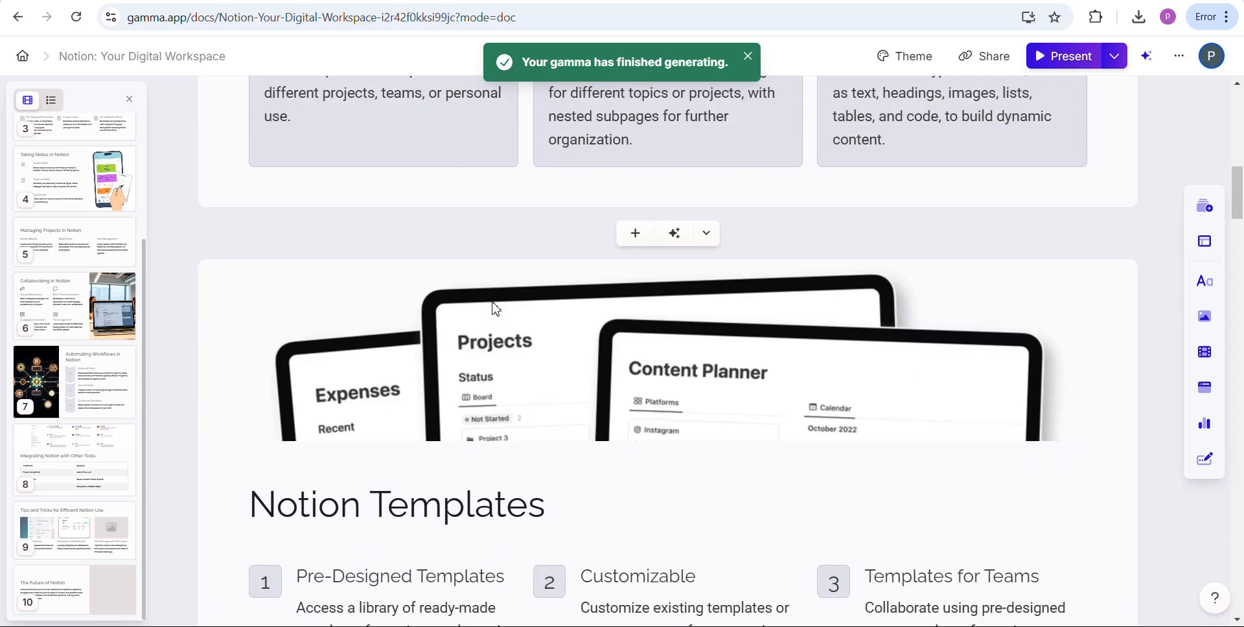
pyautogui.scroll(-3, 498, 305)
pyautogui.scroll(5, 499, 304)
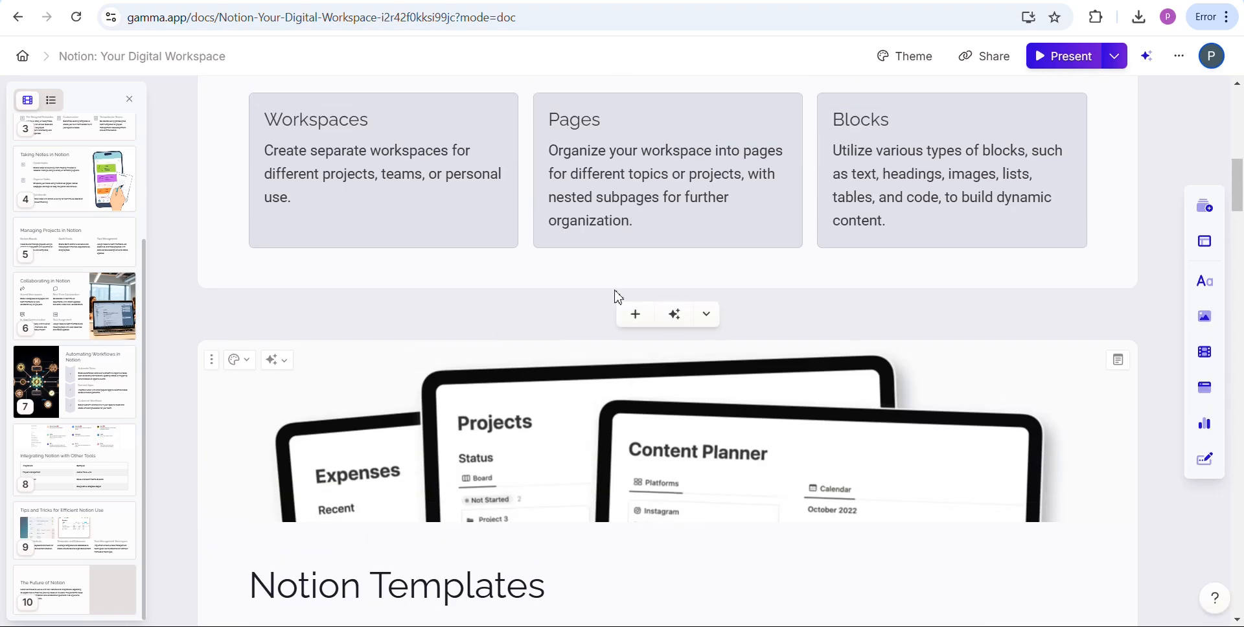
# Step: Generate an AI card before the Notion Templates card from the prompt "roadmap for learning notion" using the Magic template
pyautogui.click(681, 325)
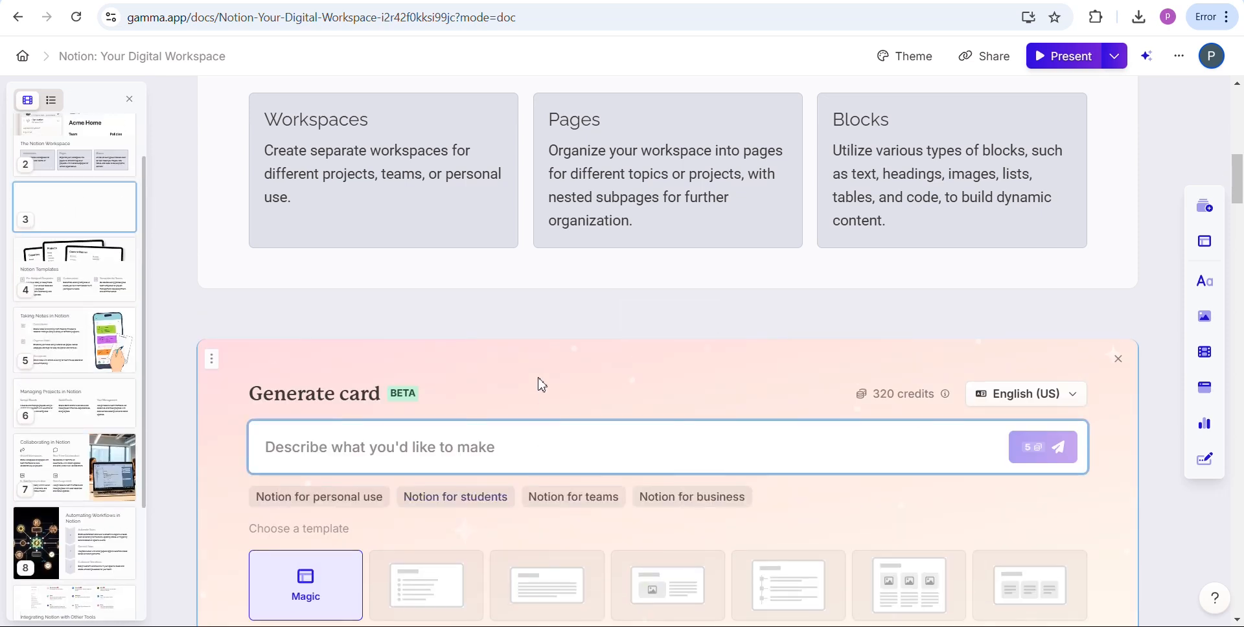
pyautogui.write('roadma')
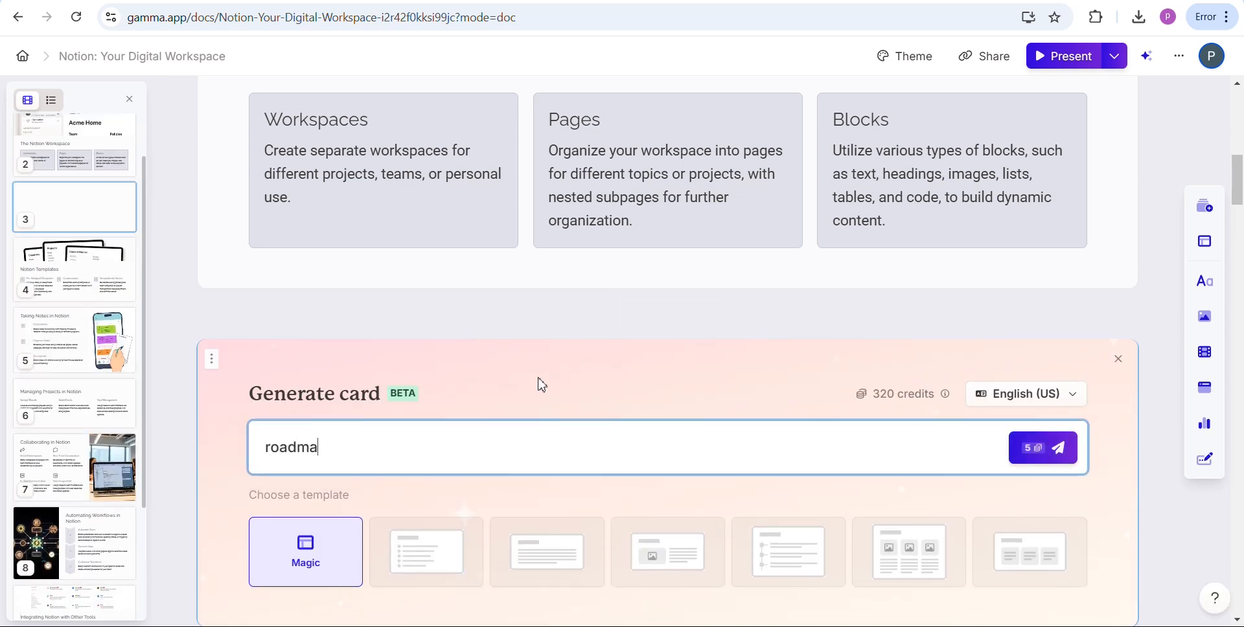
pyautogui.write('p for lea')
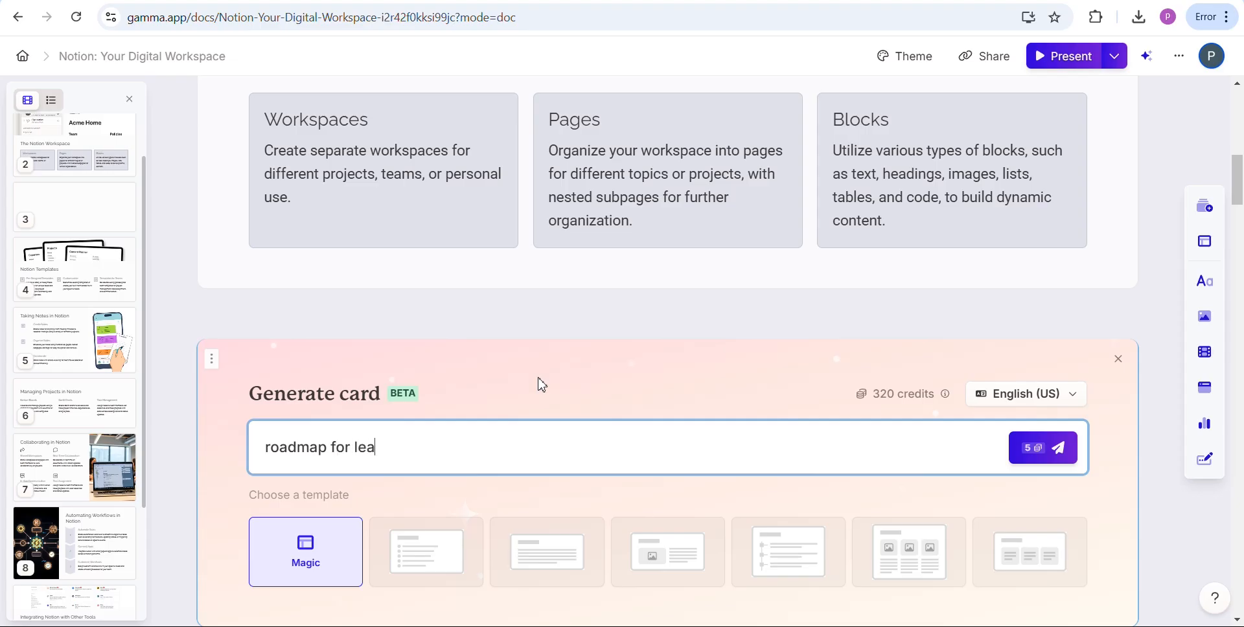
pyautogui.write('rning notion')
pyautogui.scroll(-1, 519, 472)
pyautogui.click(443, 486)
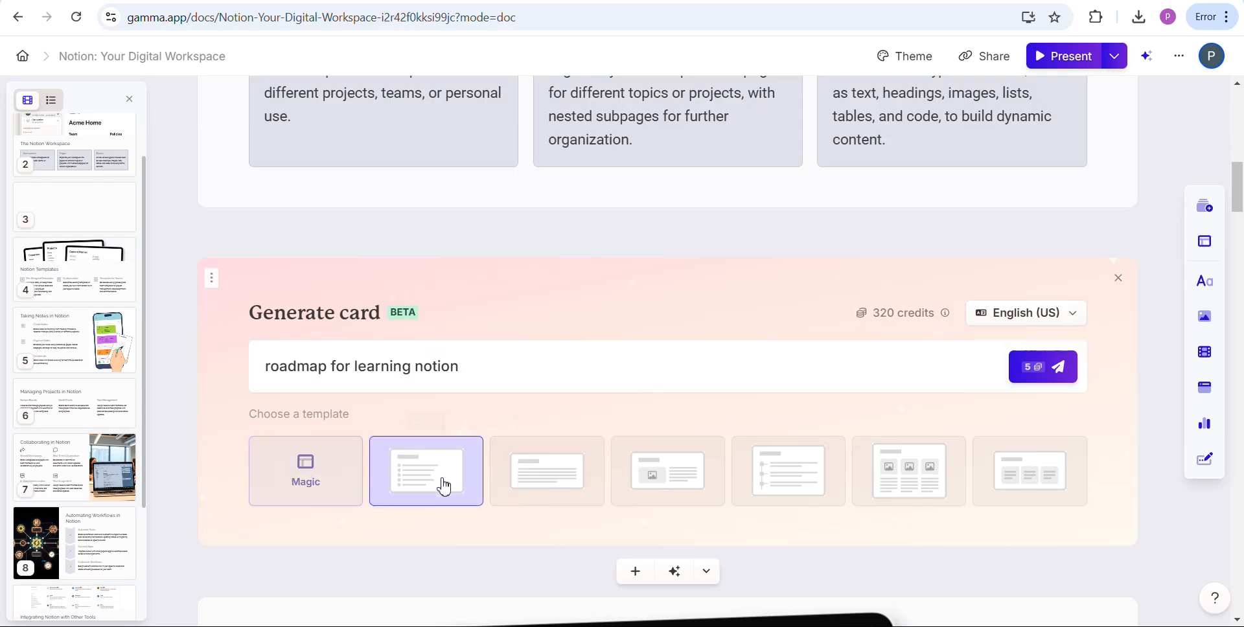
pyautogui.click(333, 475)
pyautogui.click(1056, 367)
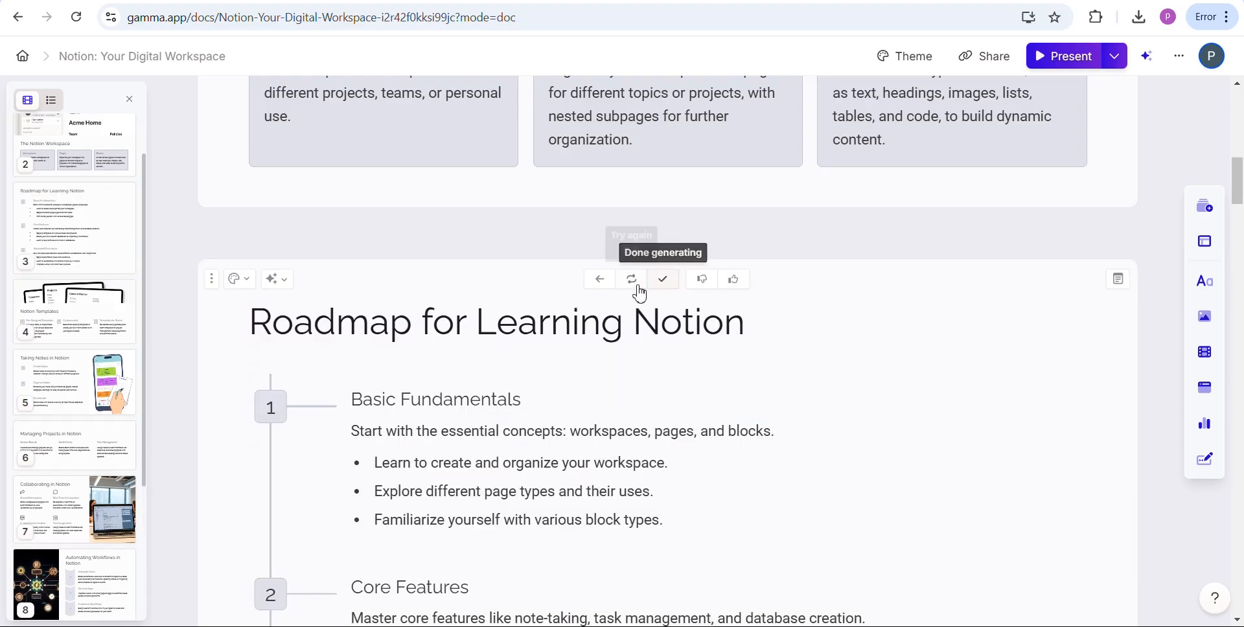
# Step: Select the "Roadmap for Learning Notion" heading to view its text formatting options, and deselect it
pyautogui.scroll(-3, 639, 293)
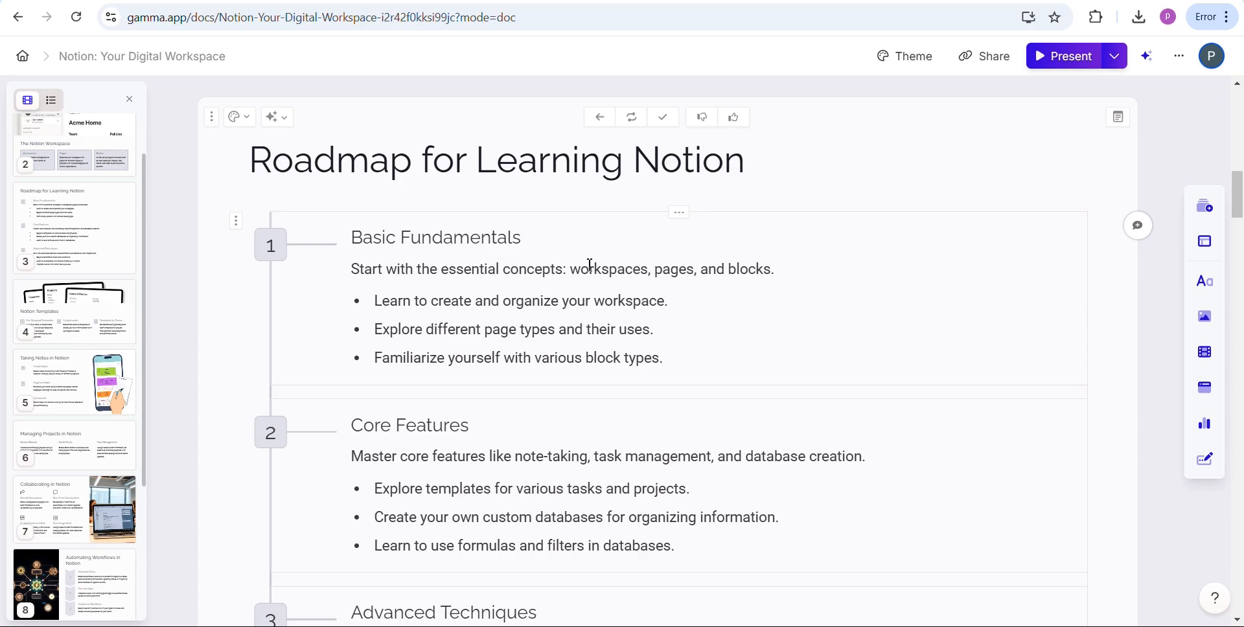
pyautogui.click(416, 182)
pyautogui.click(749, 175)
pyautogui.moveTo(754, 173); pyautogui.dragTo(266, 188)
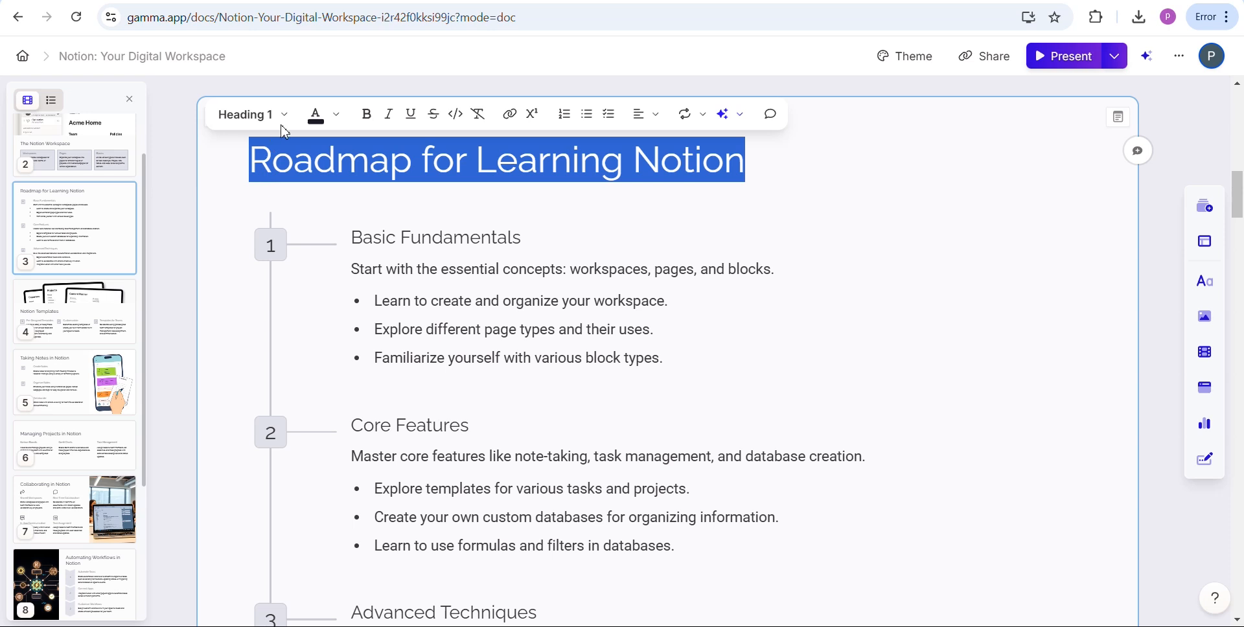
pyautogui.click(310, 228)
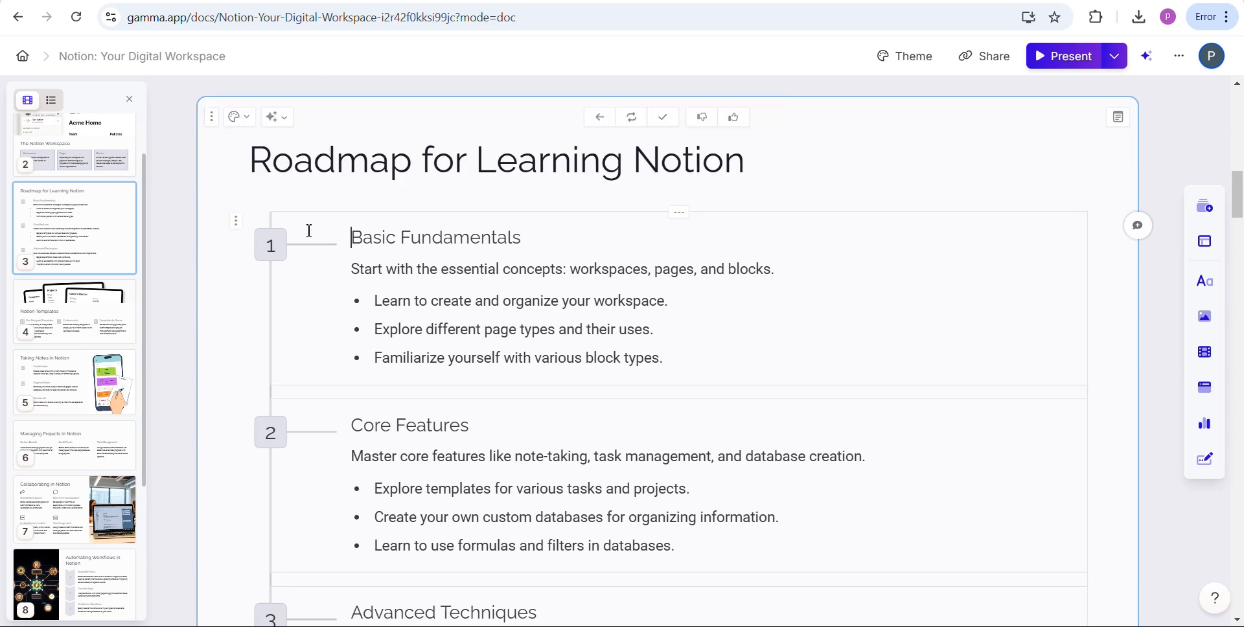
# Step: Convert the roadmap's timeline block to the Icons with text layout
pyautogui.click(239, 228)
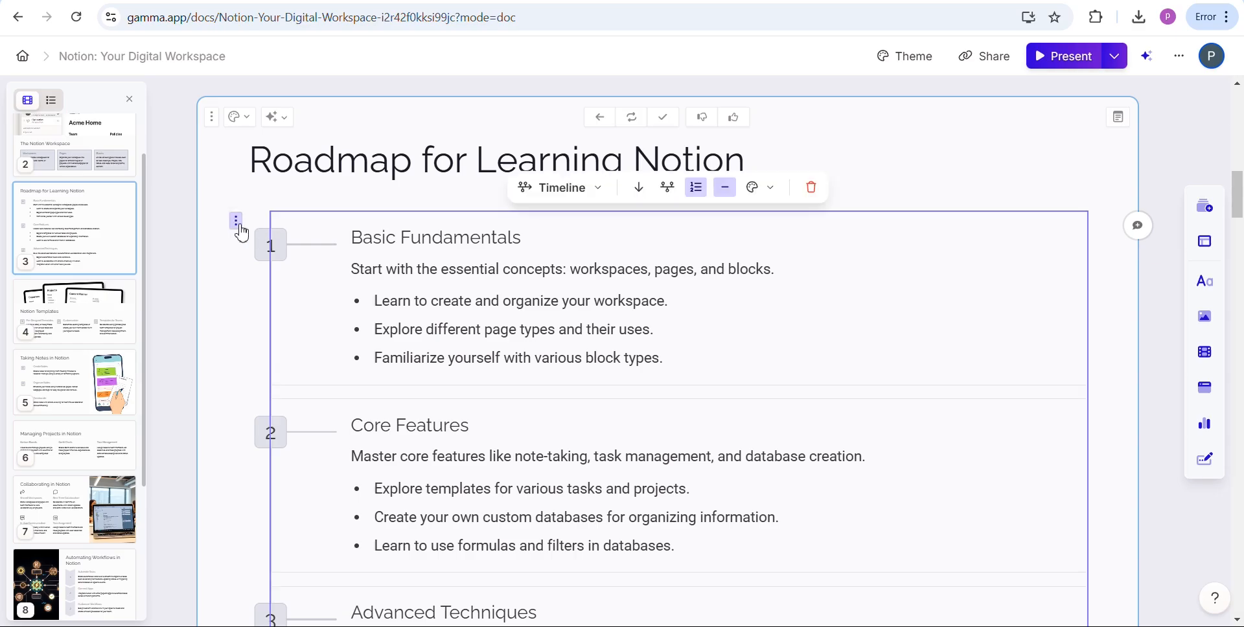
pyautogui.click(587, 192)
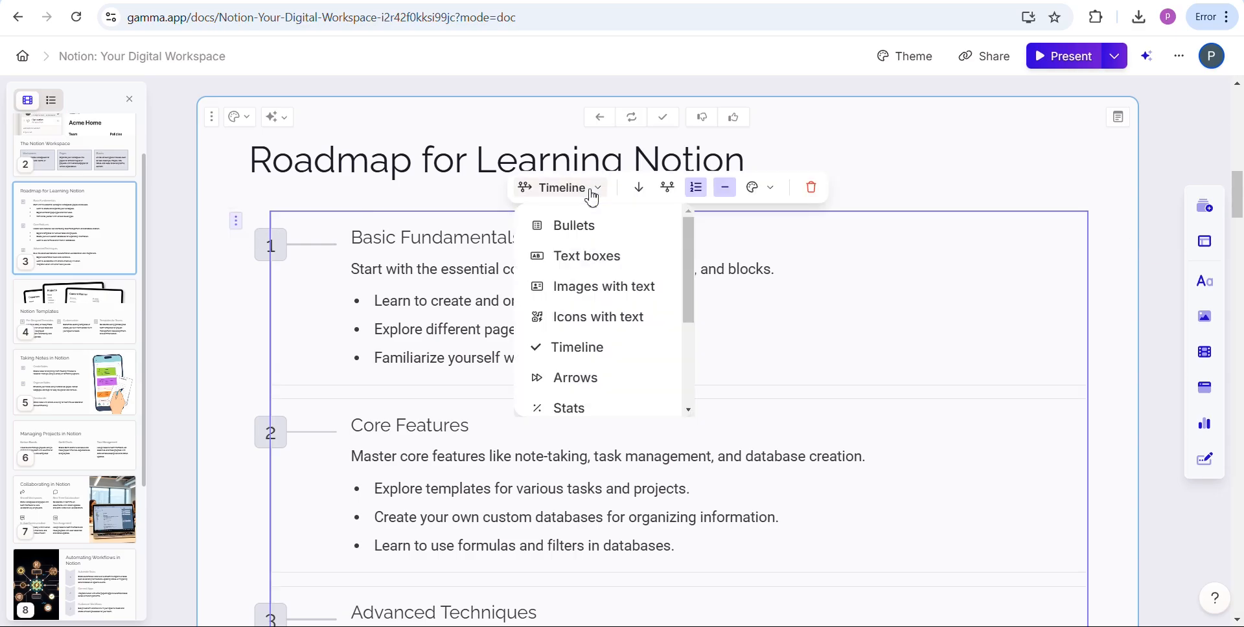
pyautogui.click(579, 319)
# Step: Change the roadmap block's layout to Arrows, look through its three sections, and deselect it
pyautogui.click(237, 223)
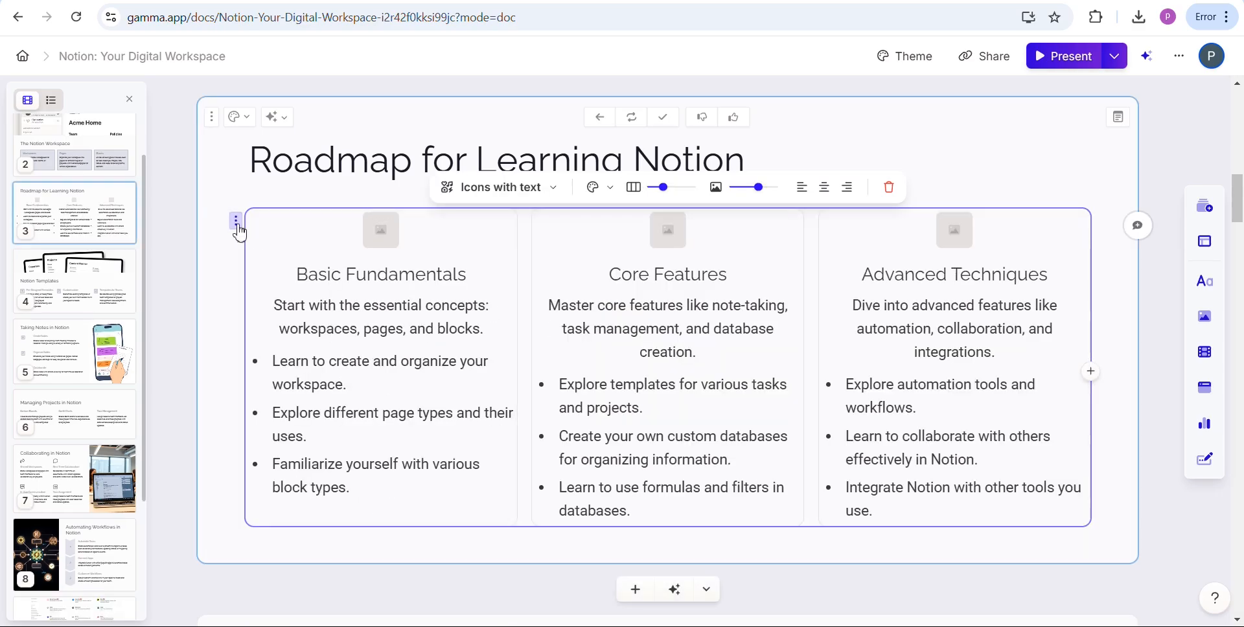
pyautogui.click(552, 189)
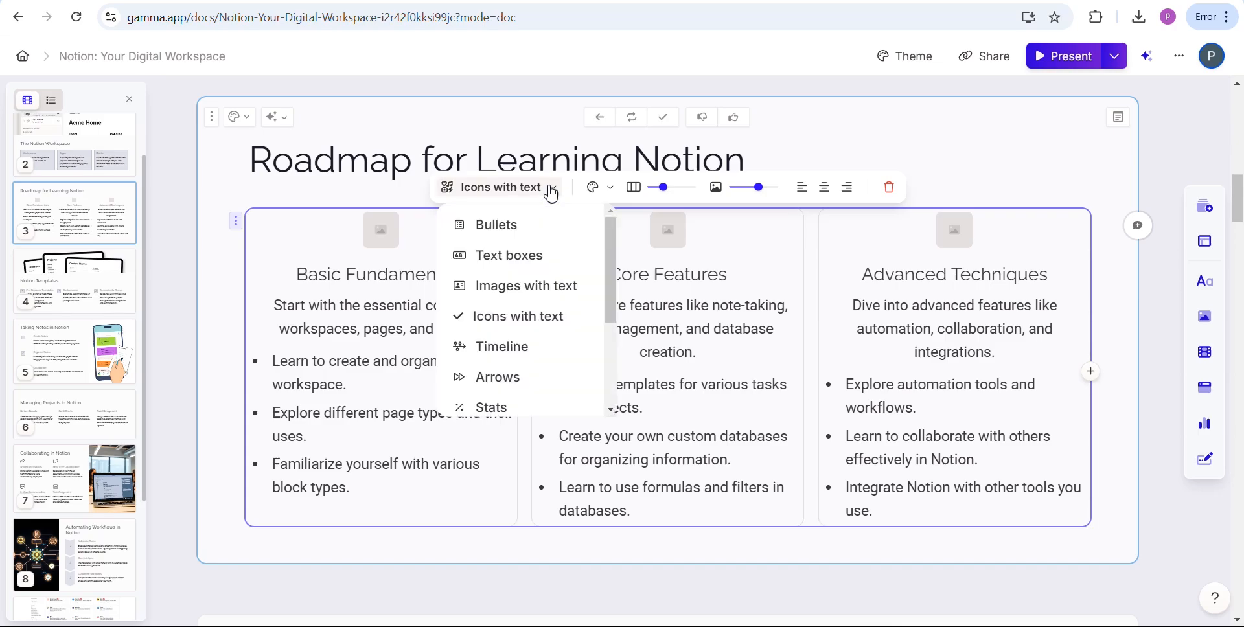
pyautogui.click(527, 381)
pyautogui.scroll(-3, 511, 363)
pyautogui.scroll(3, 512, 365)
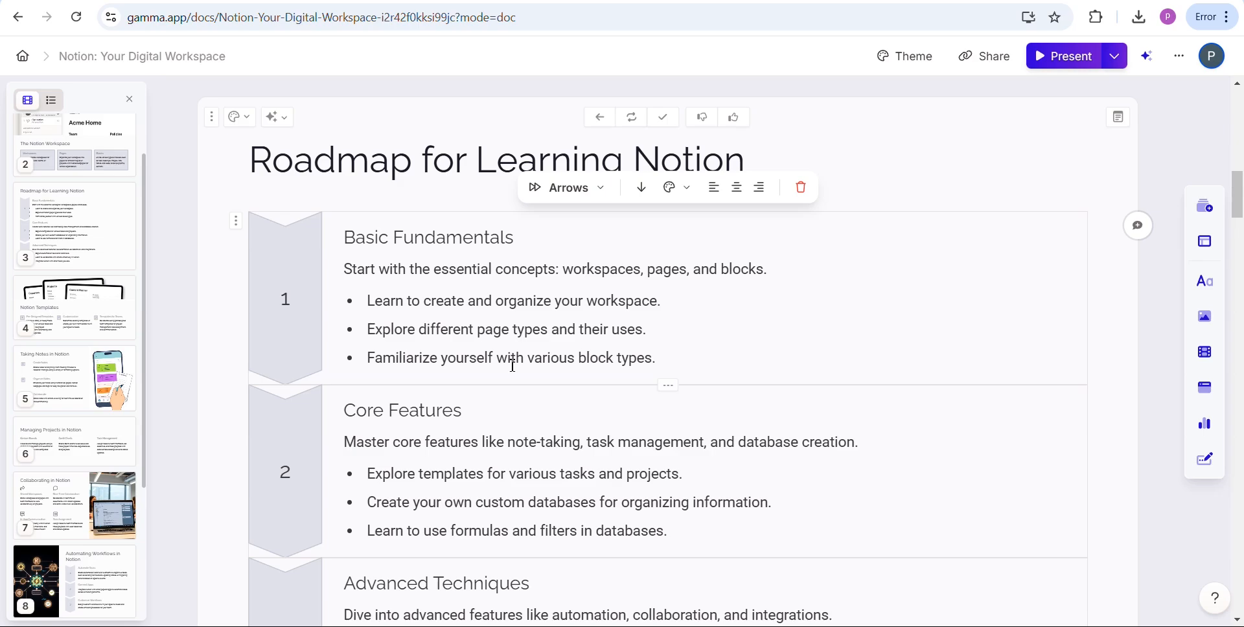
pyautogui.scroll(-1, 512, 365)
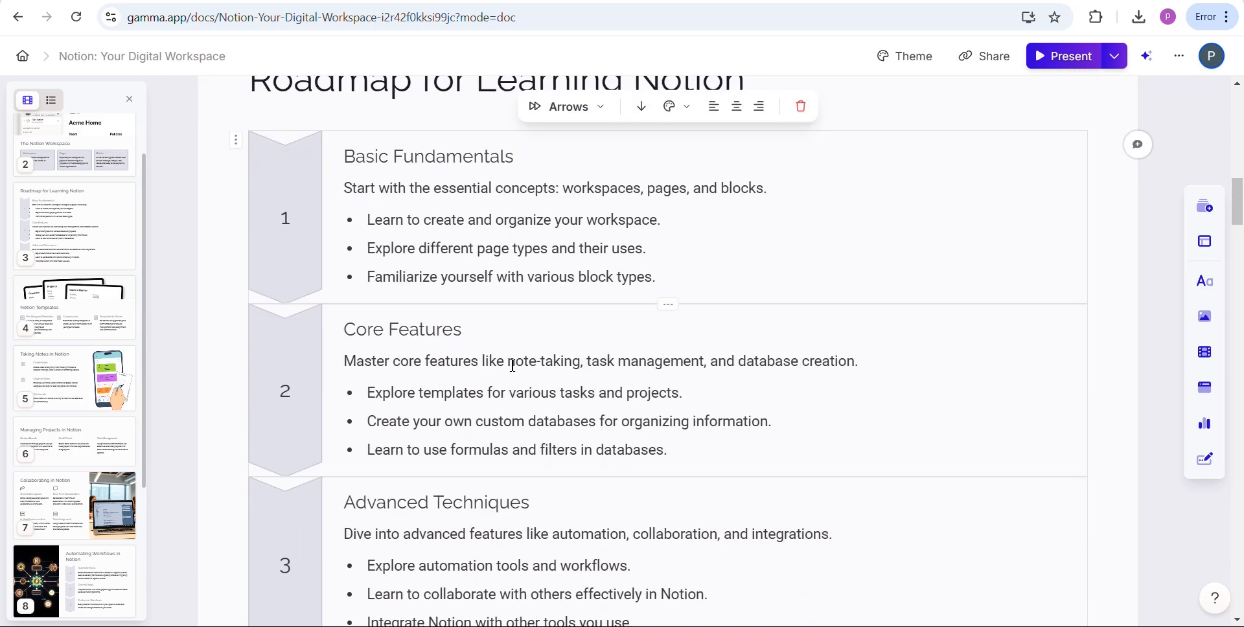
pyautogui.scroll(-2, 512, 365)
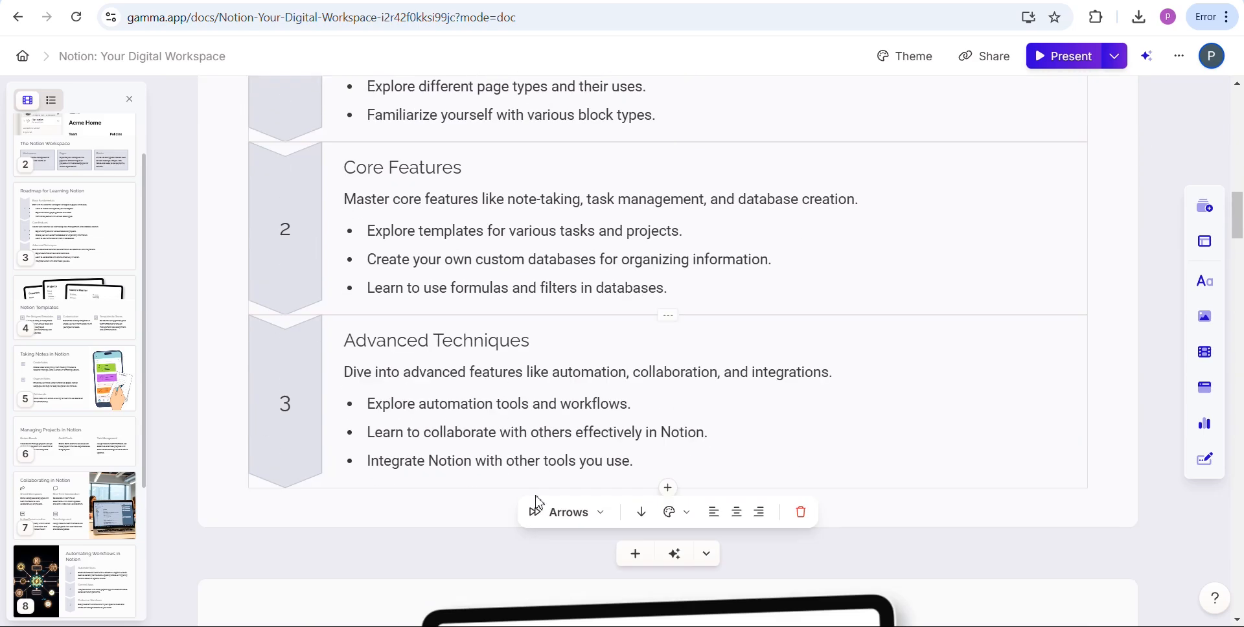
pyautogui.scroll(2, 518, 443)
pyautogui.click(452, 194)
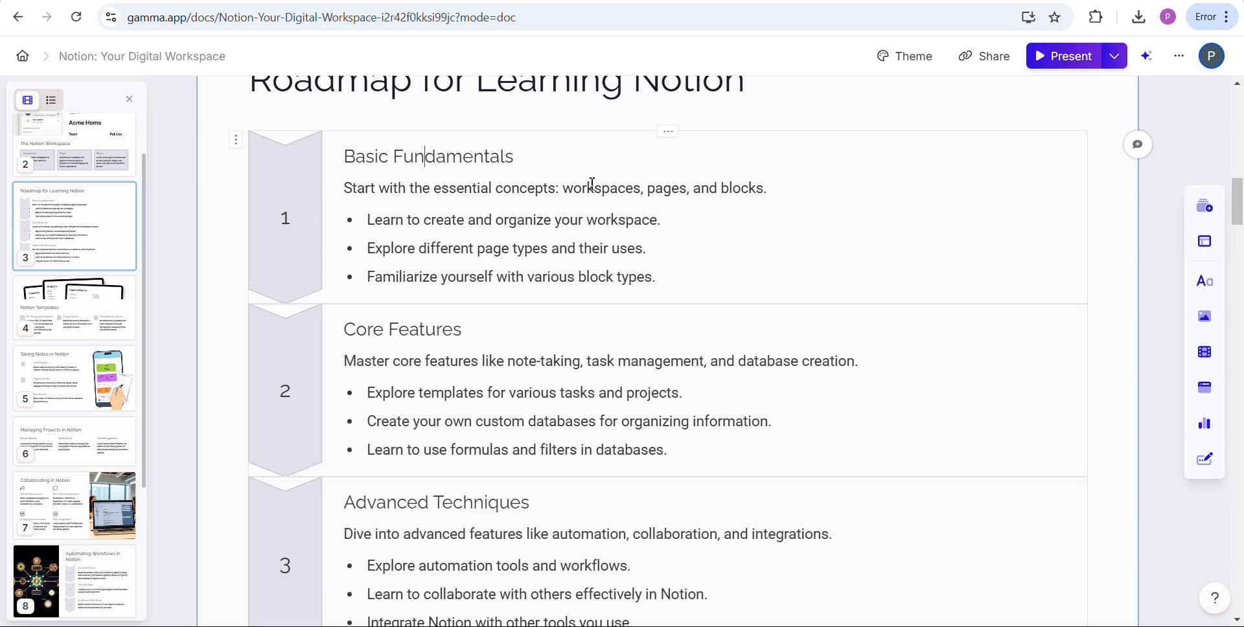
# Step: Open the AI image settings of the first card's laptop picture and enhance its prompt
pyautogui.scroll(10, 646, 310)
pyautogui.scroll(-8, 923, 333)
pyautogui.scroll(8, 923, 332)
pyautogui.scroll(3, 923, 333)
pyautogui.click(920, 315)
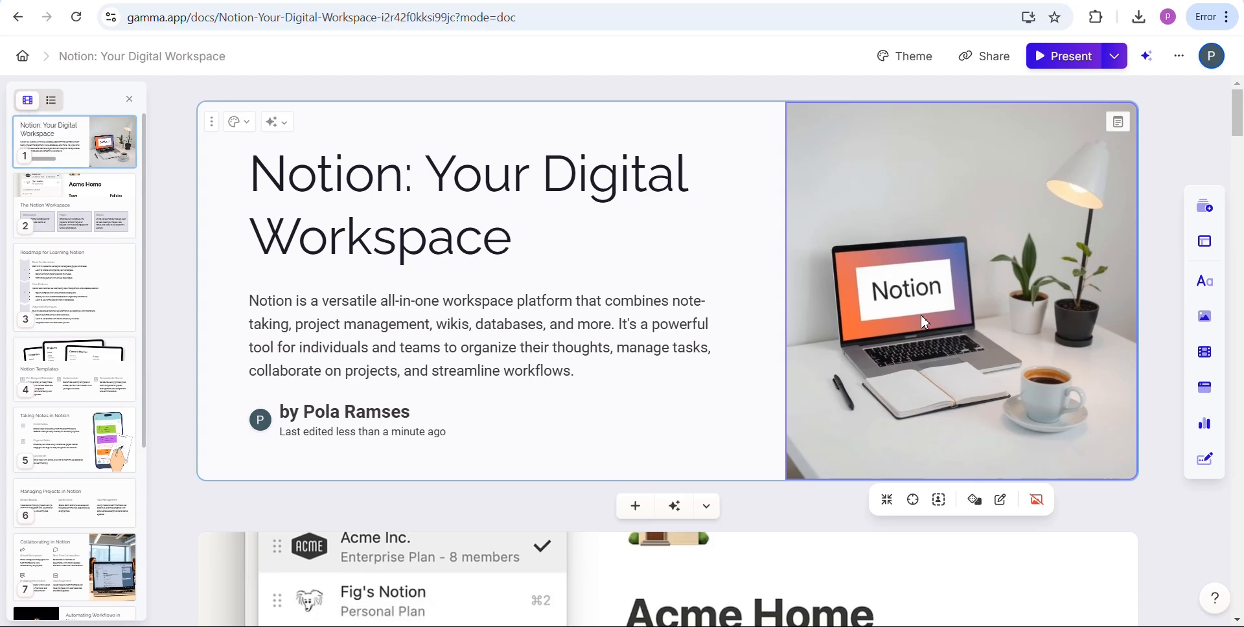
pyautogui.click(920, 315)
pyautogui.scroll(-4, 920, 315)
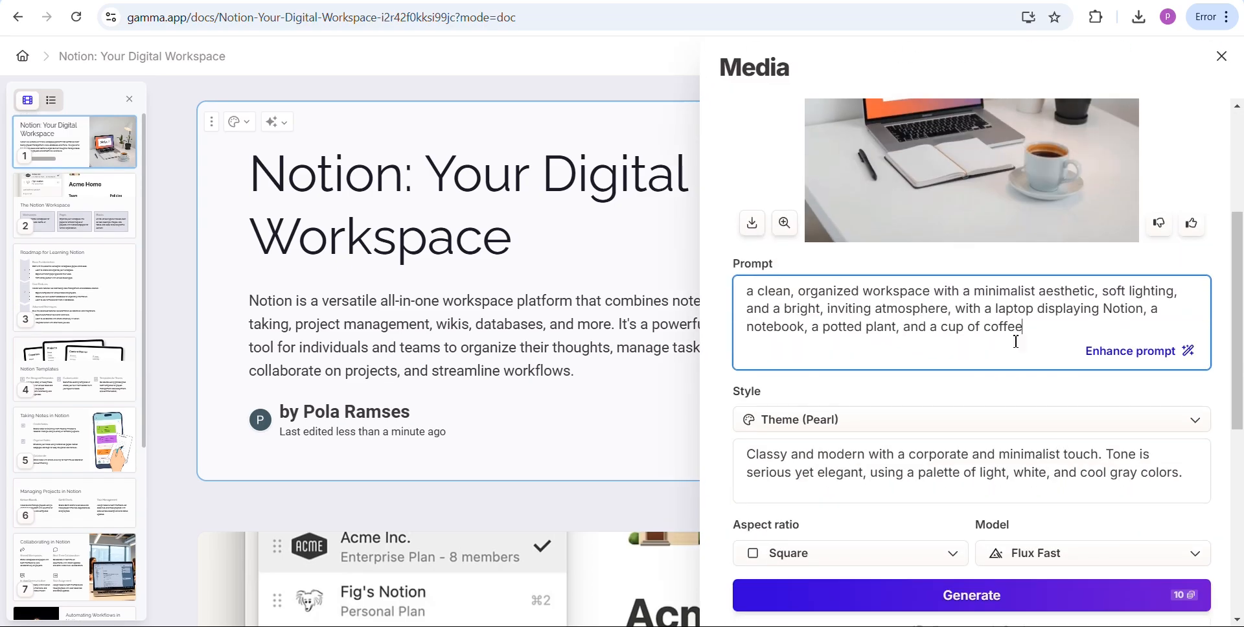
pyautogui.click(1129, 363)
pyautogui.scroll(-3, 1105, 384)
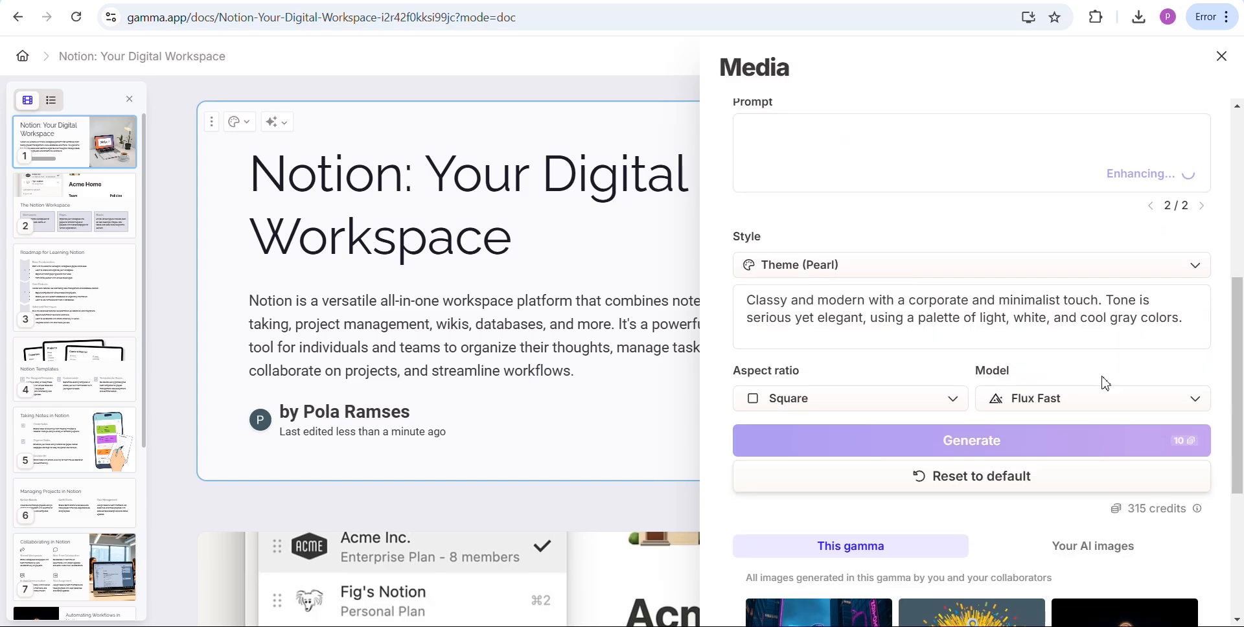
pyautogui.scroll(1, 1039, 418)
pyautogui.scroll(-1, 1039, 418)
pyautogui.scroll(3, 972, 410)
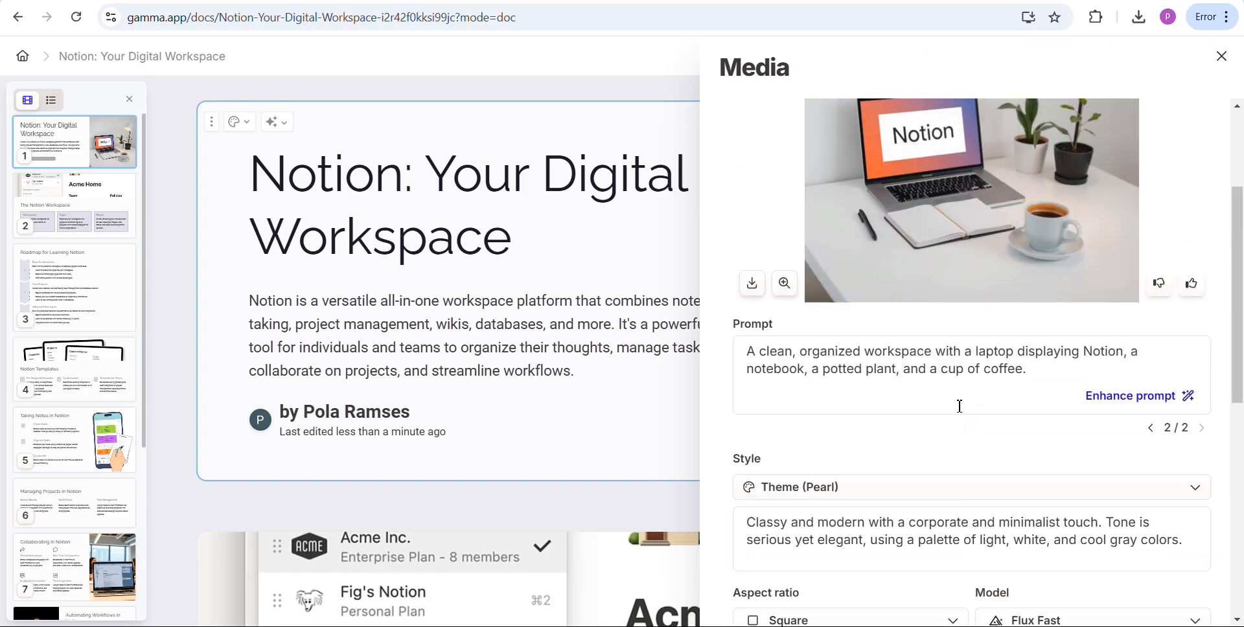
pyautogui.scroll(1, 960, 406)
pyautogui.scroll(-4, 939, 391)
pyautogui.scroll(5, 926, 428)
pyautogui.scroll(-7, 916, 526)
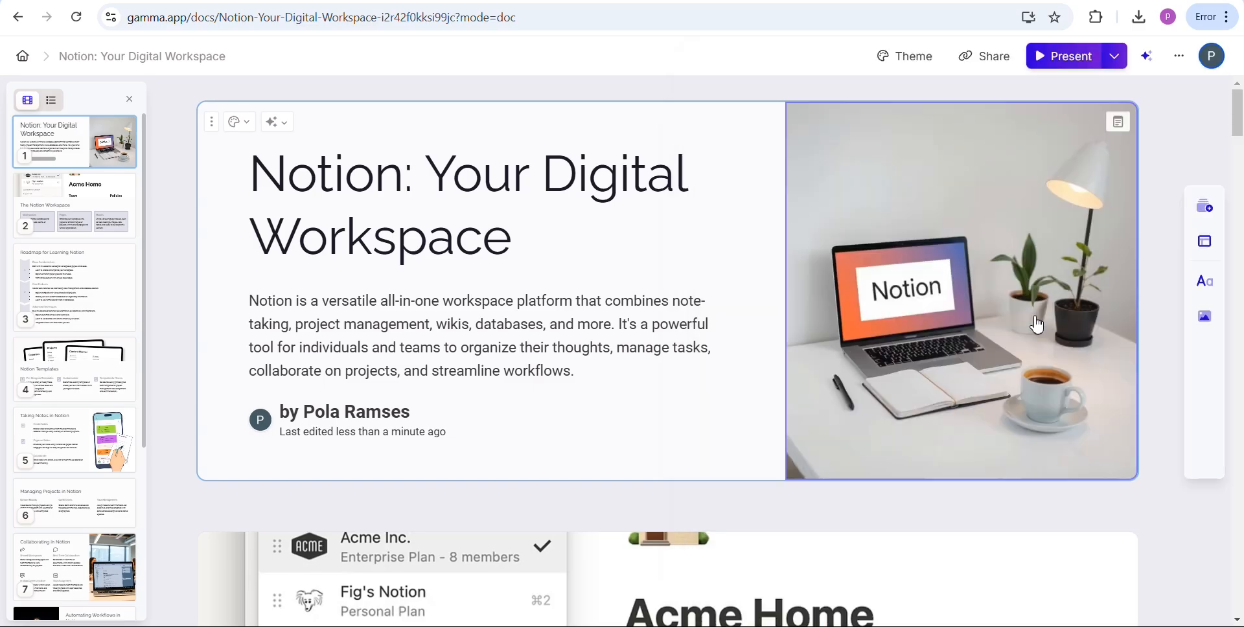
# Step: Check the available AI image models and regenerate the first card's picture with Flux Fast and the Square aspect ratio
pyautogui.click(1040, 324)
pyautogui.scroll(-5, 1052, 401)
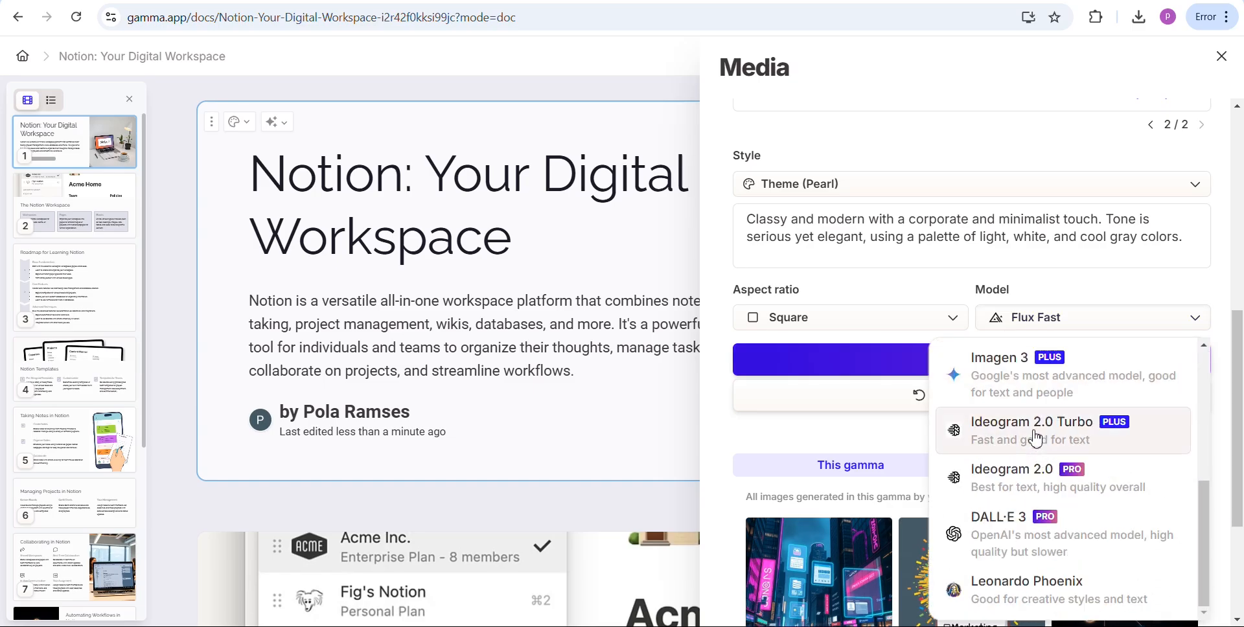
pyautogui.scroll(5, 988, 515)
pyautogui.click(842, 445)
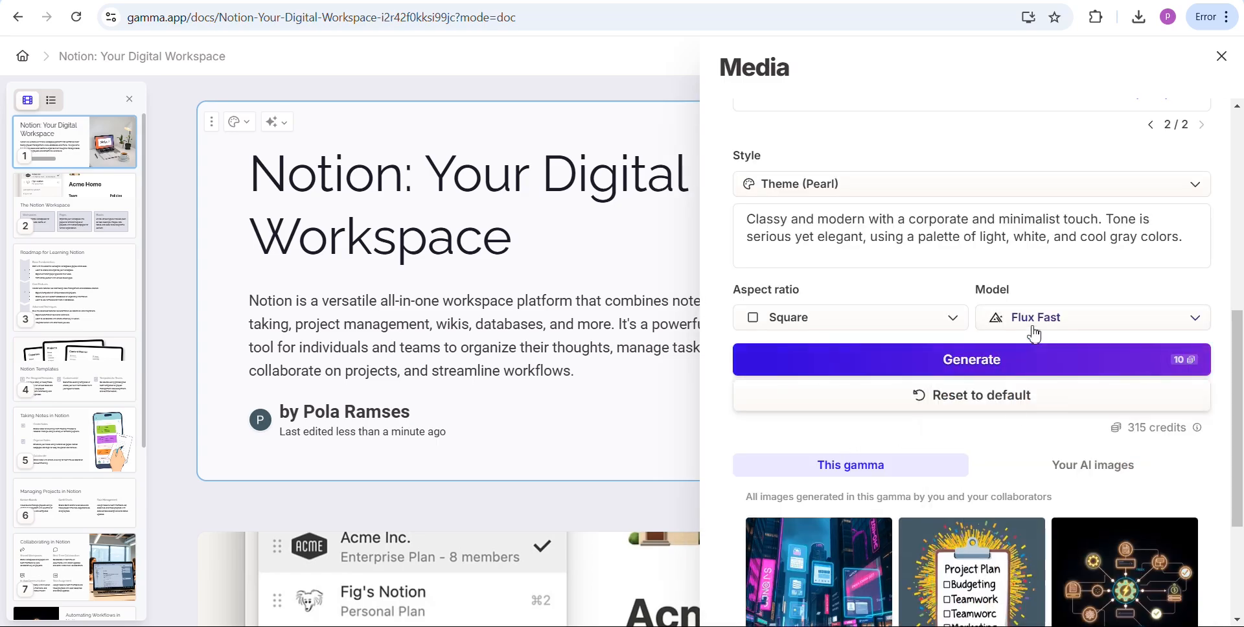
pyautogui.click(974, 362)
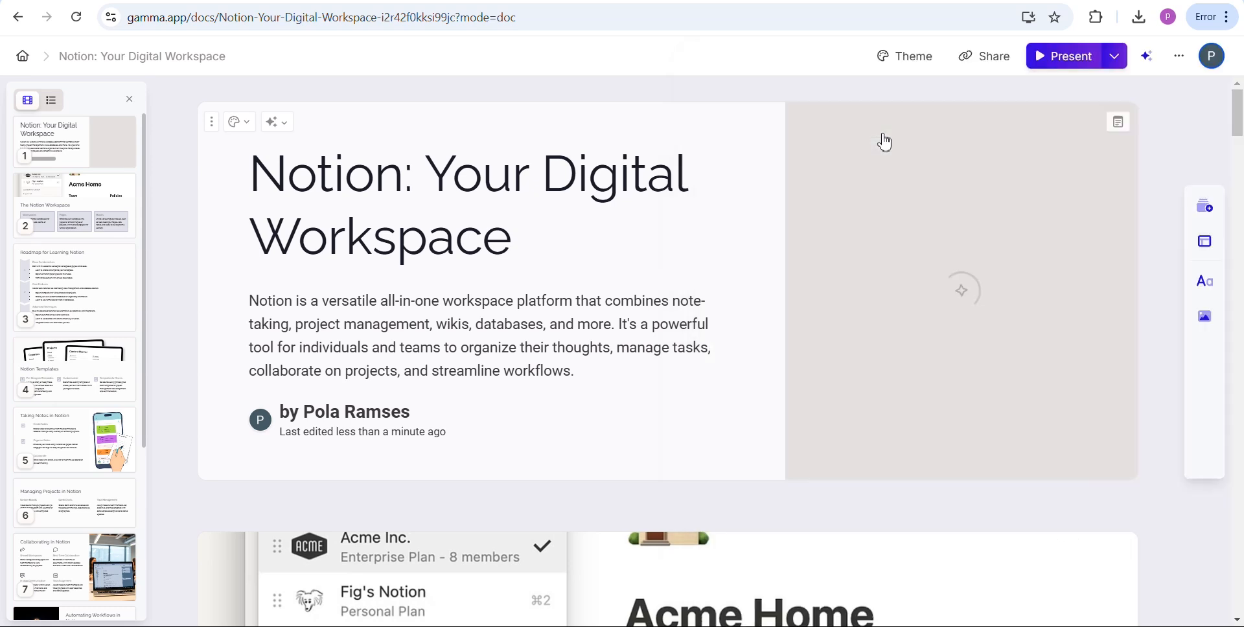
# Step: Replace the first card's picture with the overhead laptop, coffee and glasses photo from a web image search, and close the media settings
pyautogui.click(885, 136)
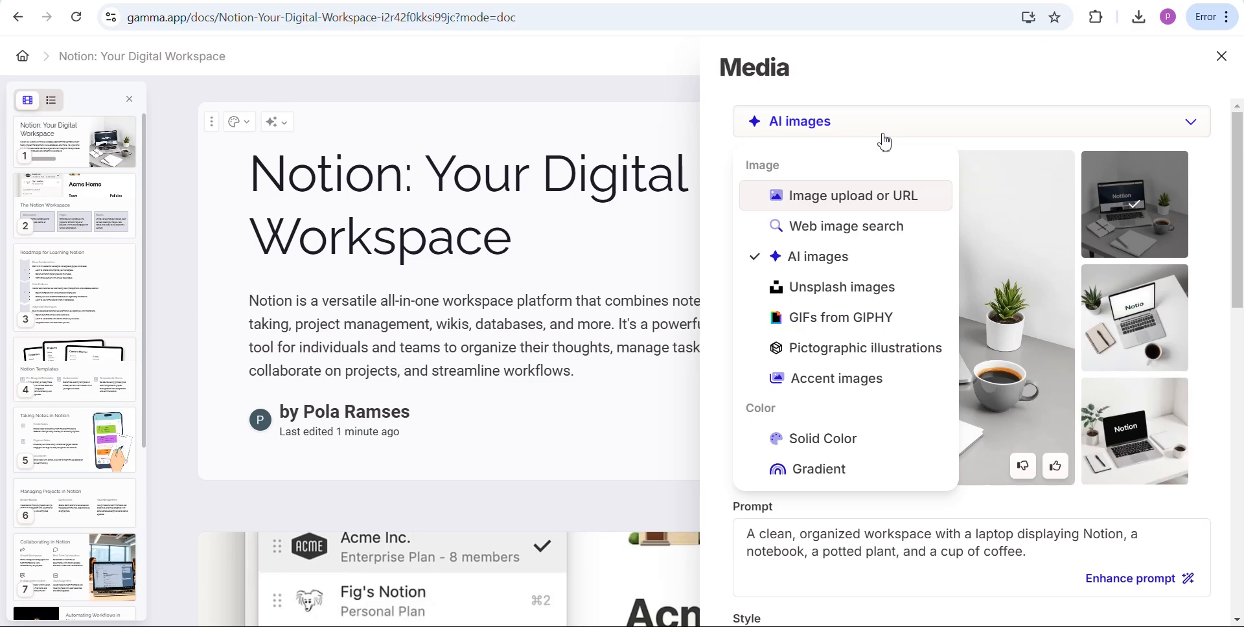
pyautogui.click(846, 227)
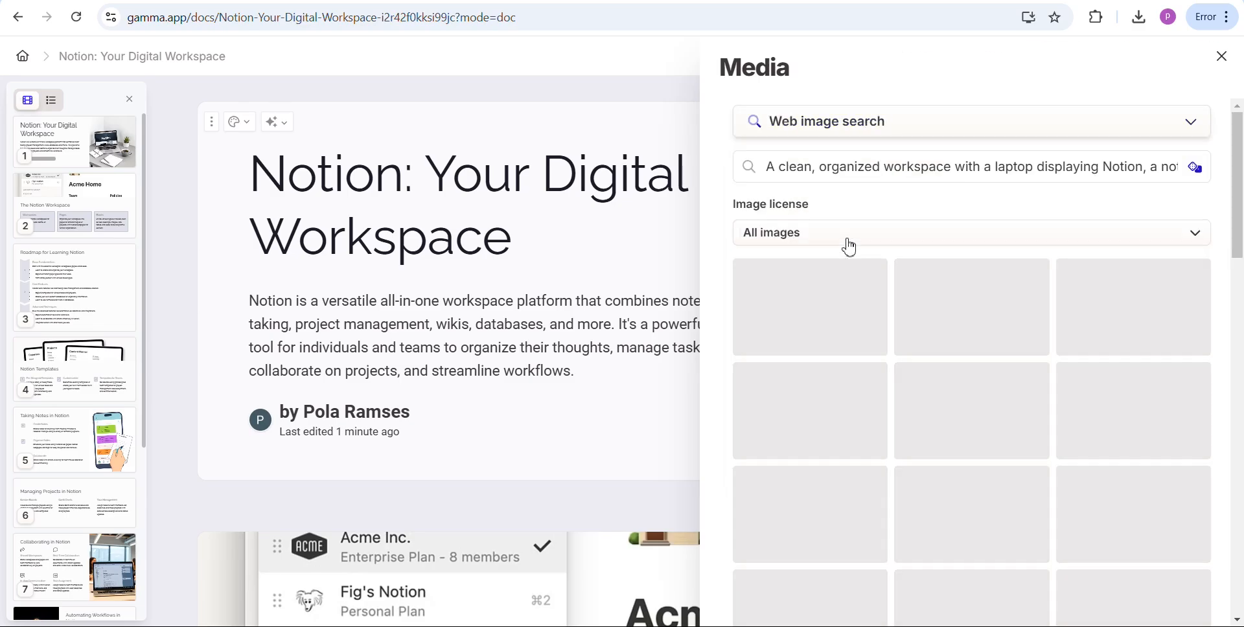
pyautogui.click(911, 127)
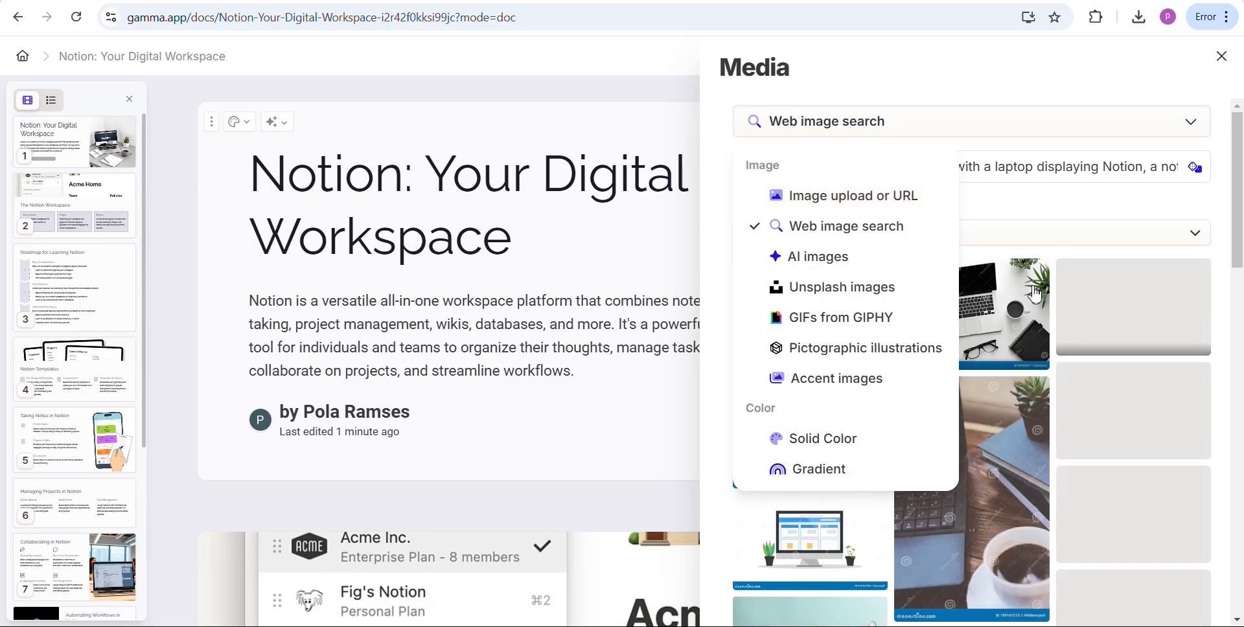
pyautogui.click(1003, 310)
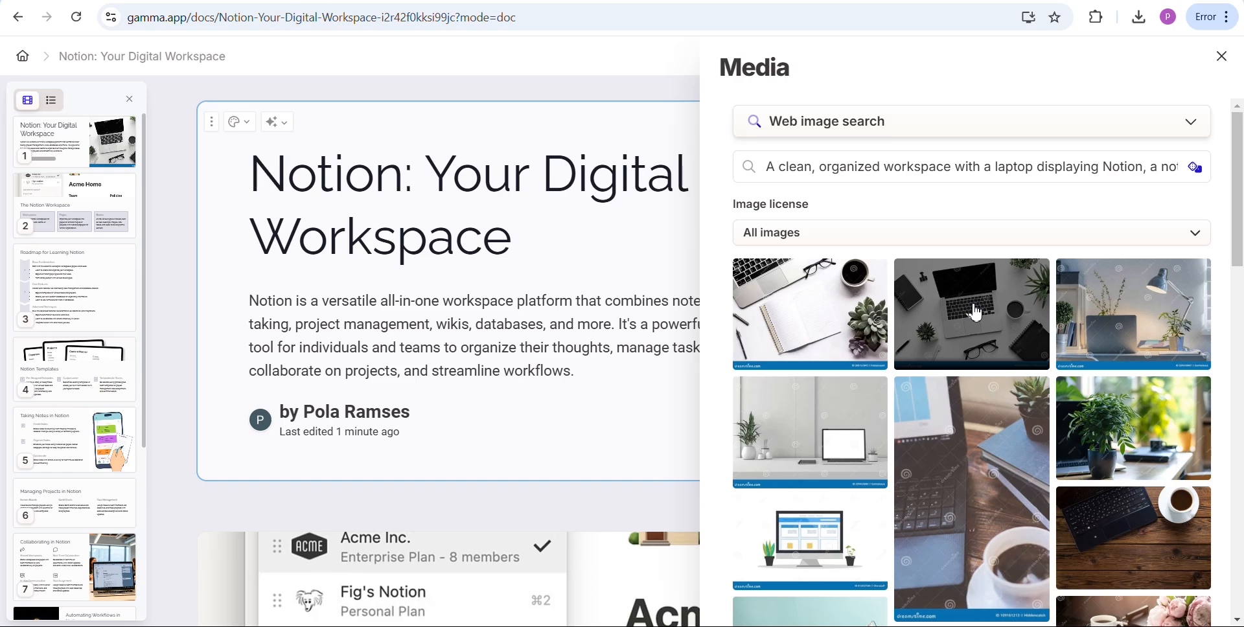
pyautogui.scroll(-15, 976, 314)
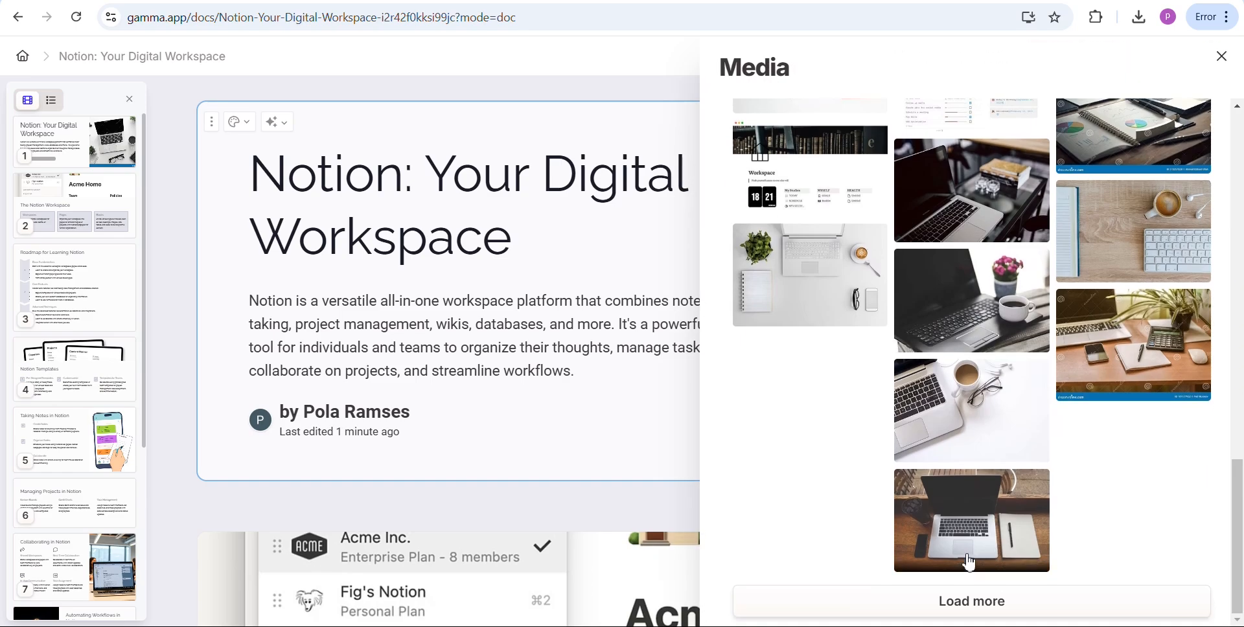
pyautogui.scroll(15, 995, 579)
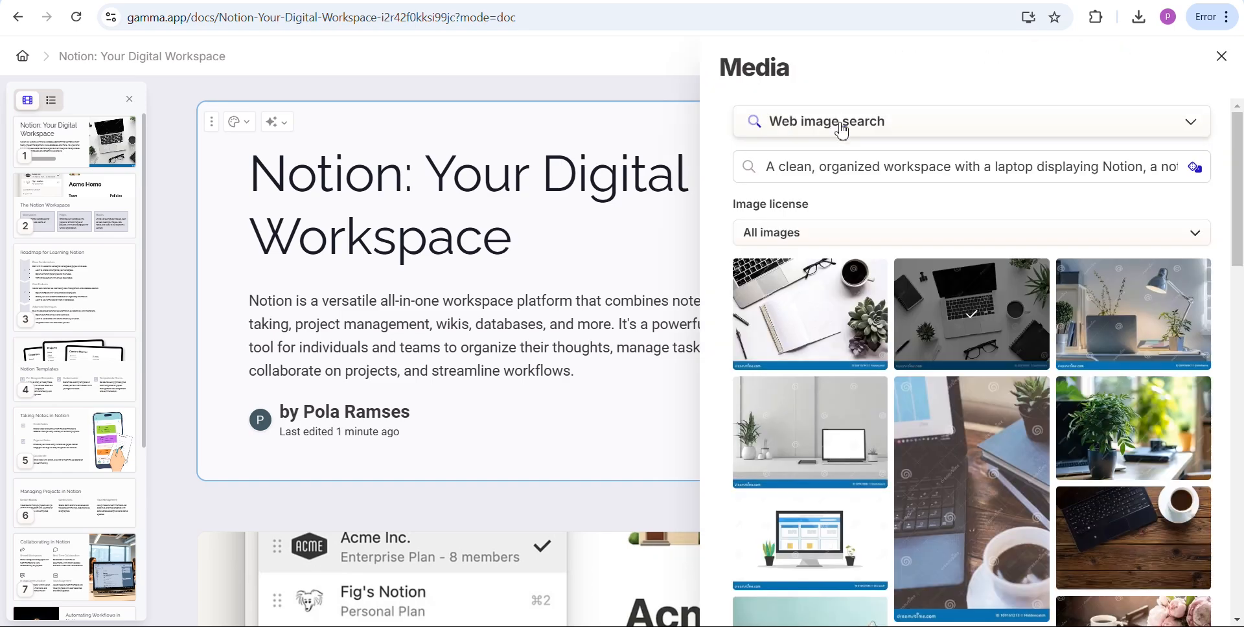
pyautogui.click(843, 126)
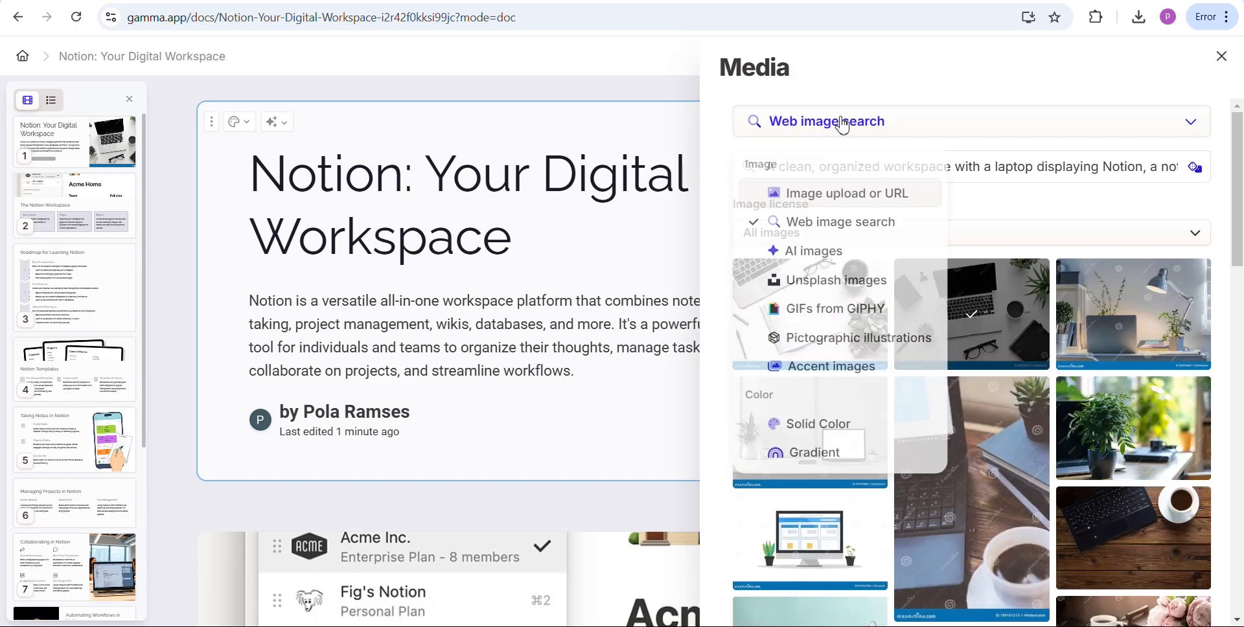
pyautogui.click(1223, 56)
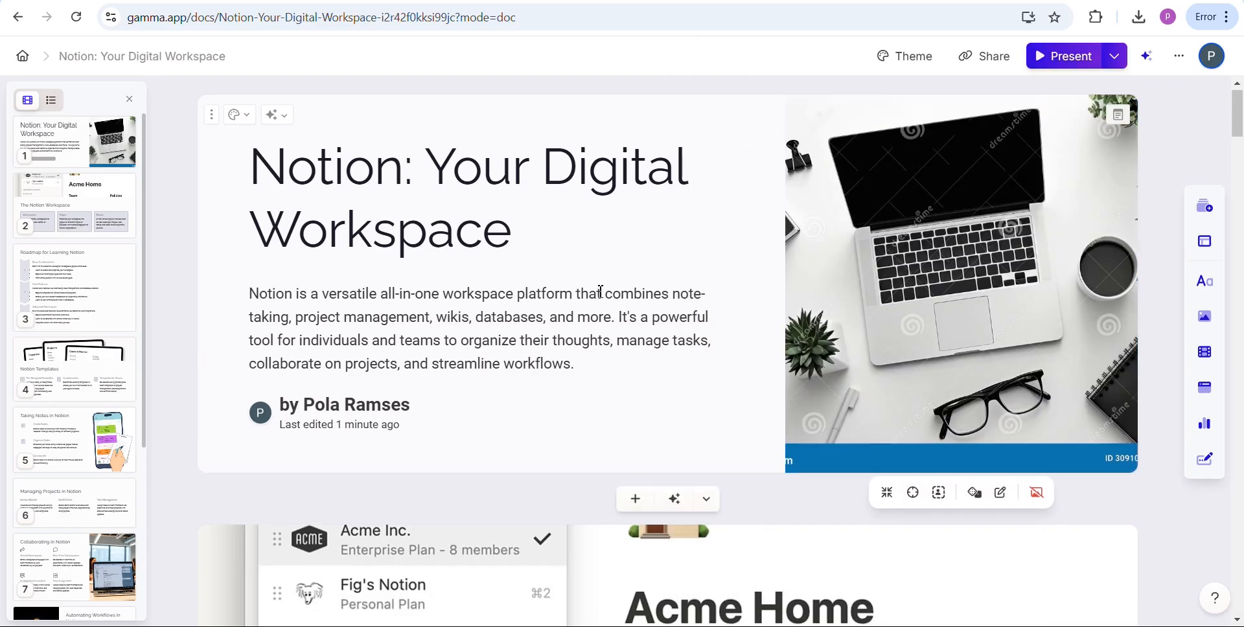
# Step: Apply the AI Improve writing option to the Managing Projects in Notion card
pyautogui.scroll(-10, 597, 214)
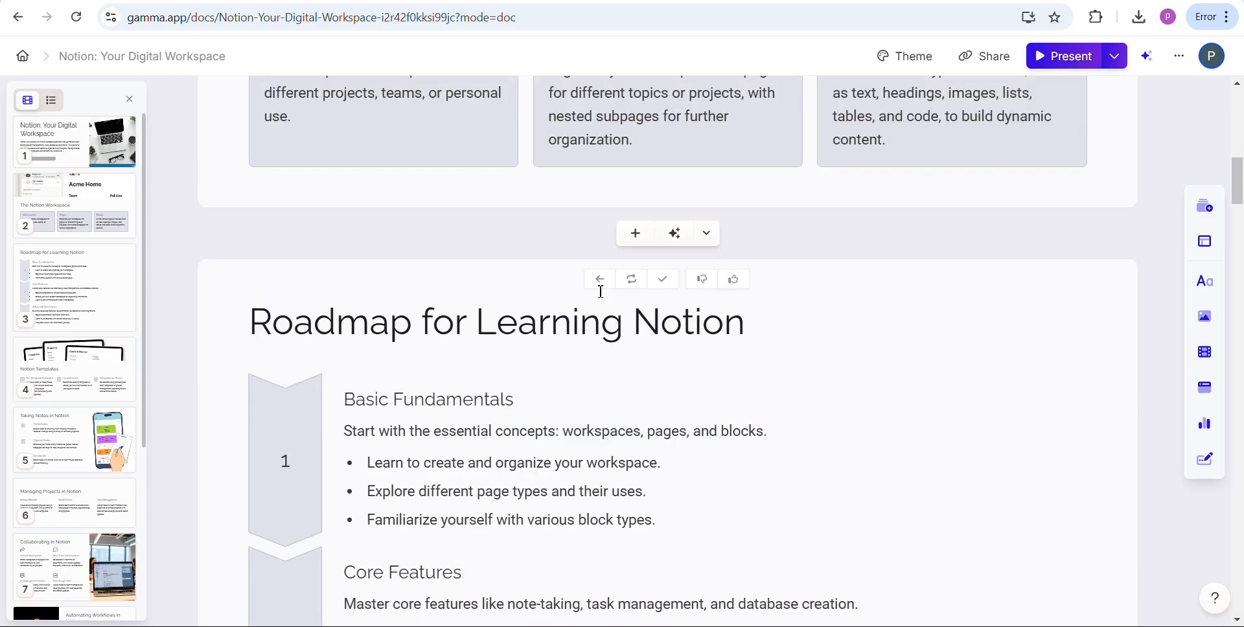
pyautogui.scroll(-20, 600, 292)
pyautogui.scroll(7, 500, 264)
pyautogui.scroll(-12, 503, 337)
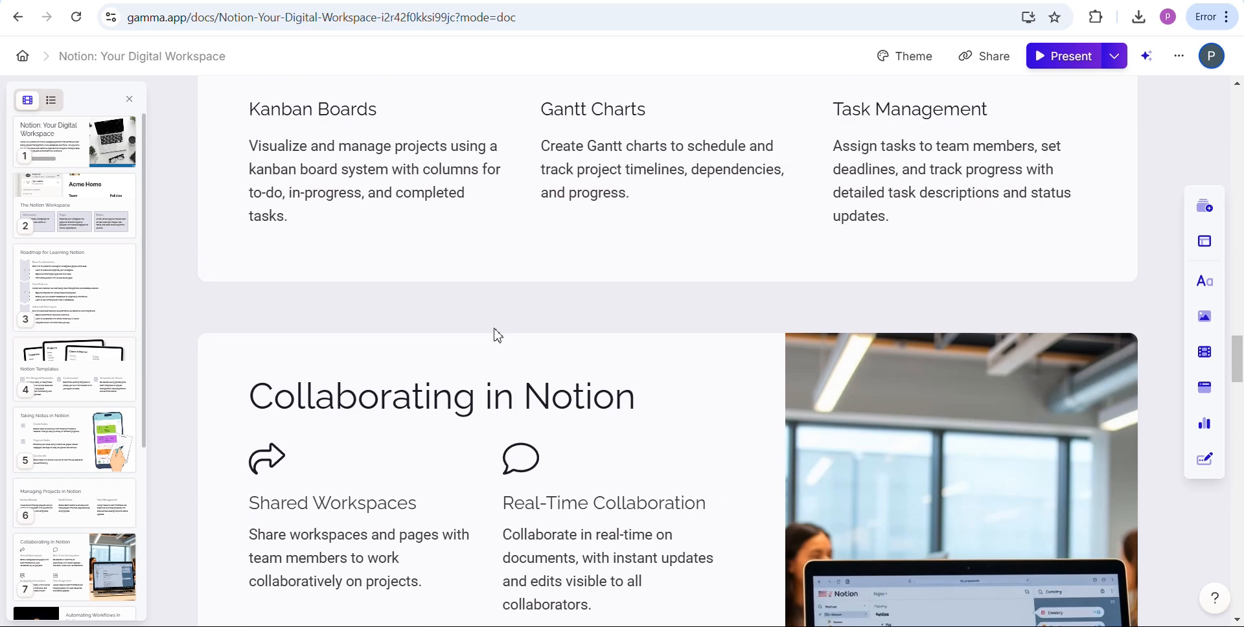
pyautogui.scroll(4, 499, 336)
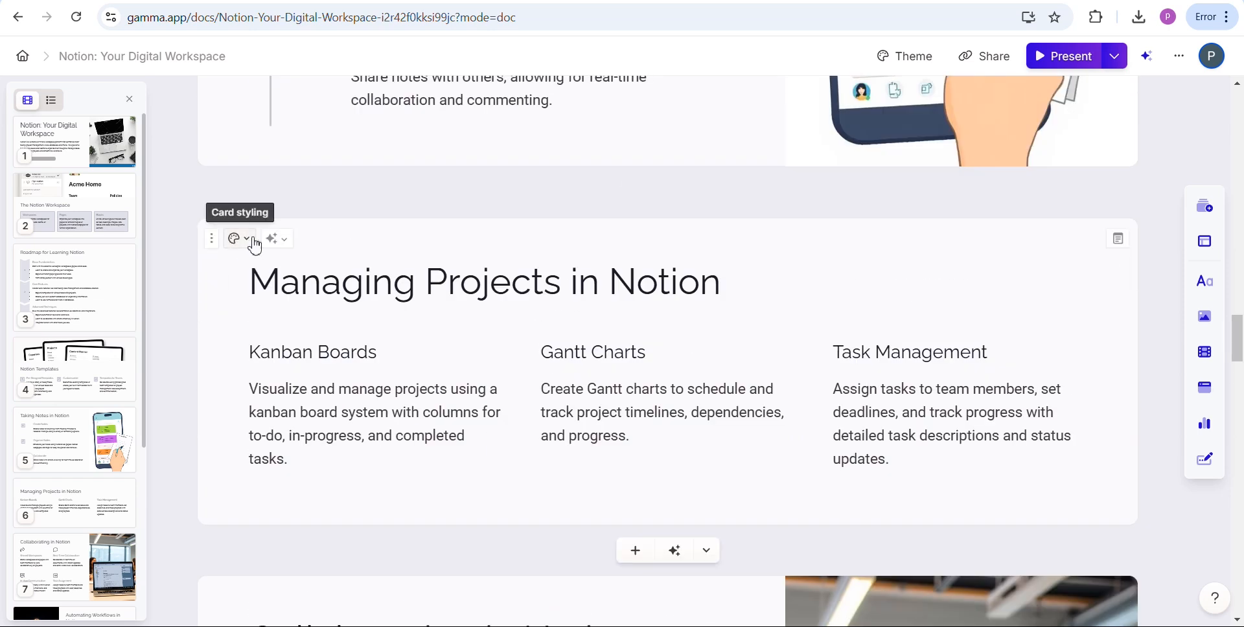
pyautogui.click(278, 239)
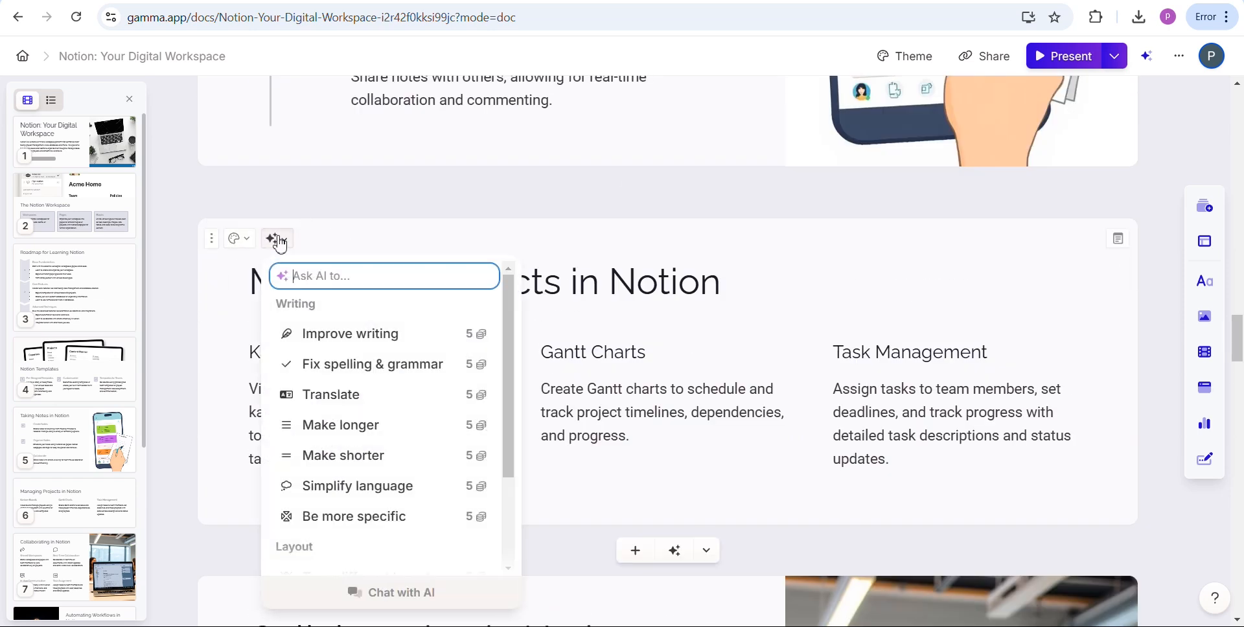
pyautogui.click(384, 334)
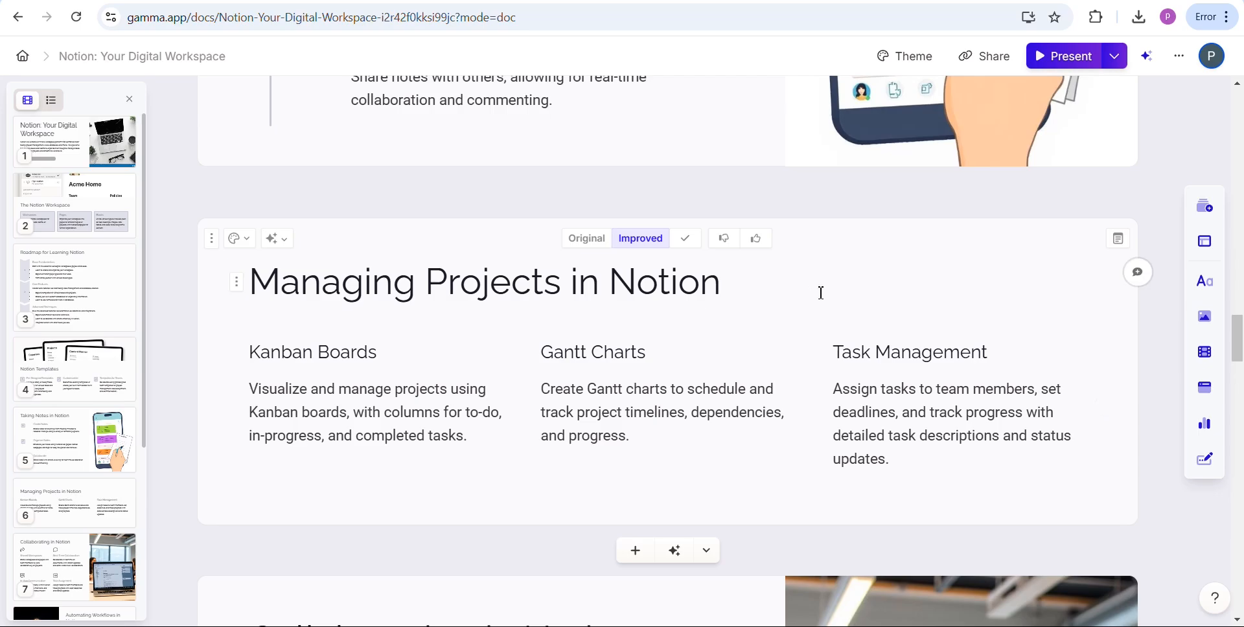
# Step: Review the AI writing and layout options for the Managing Projects in Notion card, and show its Improved version
pyautogui.click(290, 240)
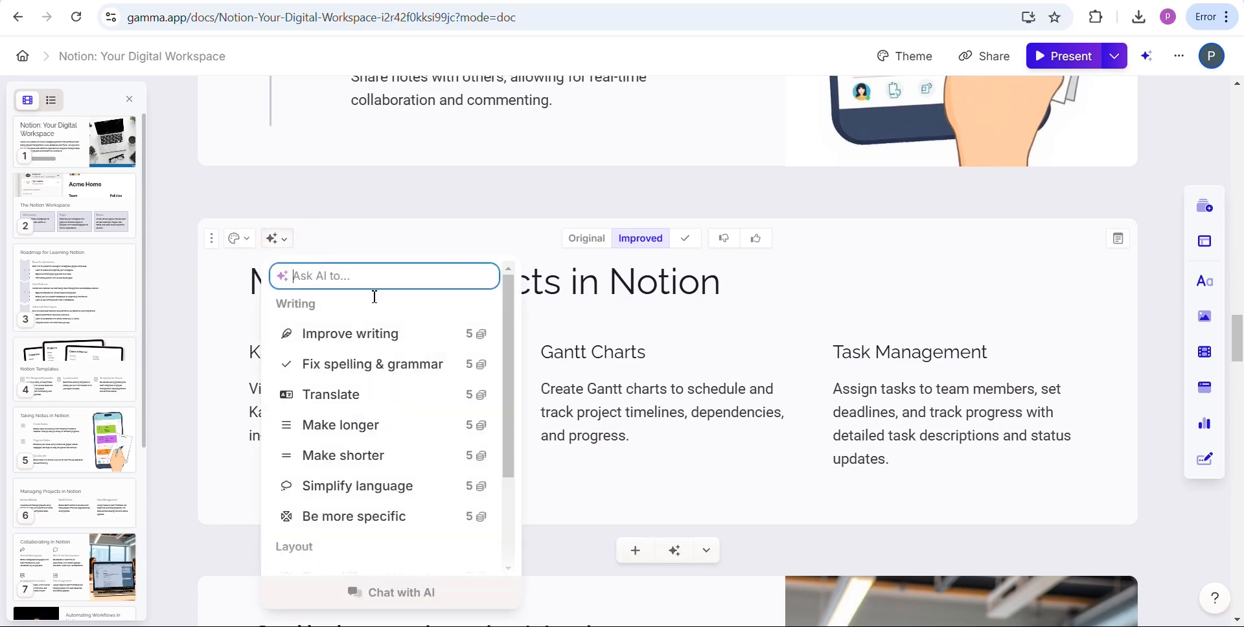
pyautogui.scroll(-4, 411, 378)
pyautogui.scroll(3, 415, 379)
pyautogui.scroll(-3, 418, 337)
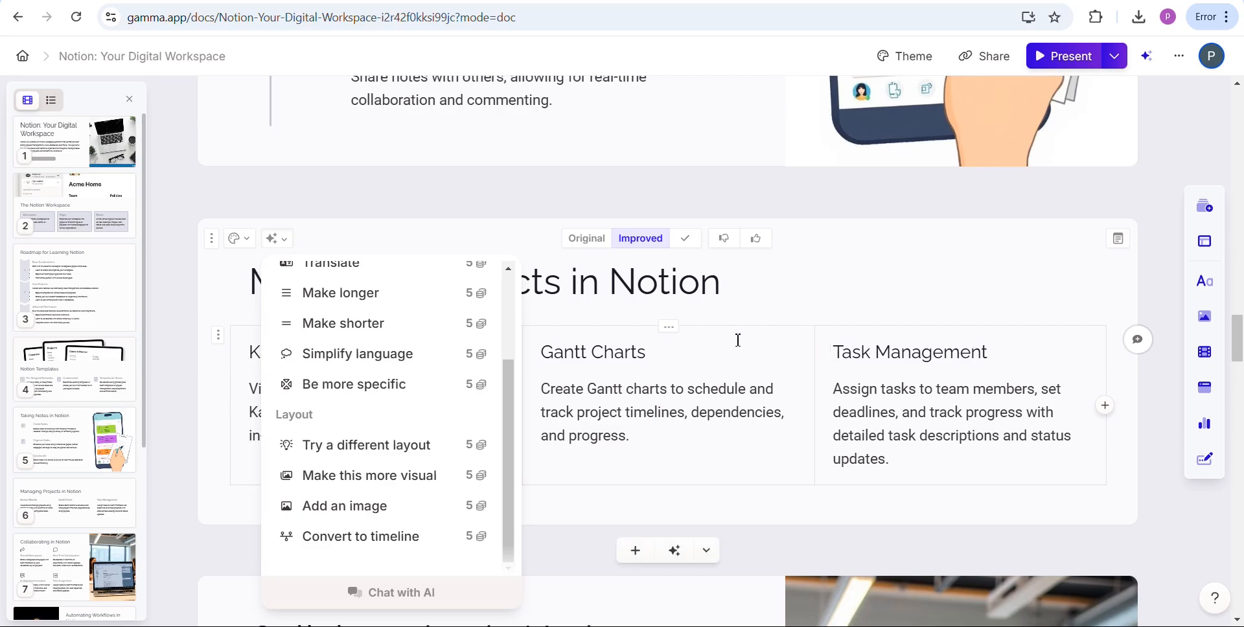
pyautogui.click(737, 339)
pyautogui.click(654, 247)
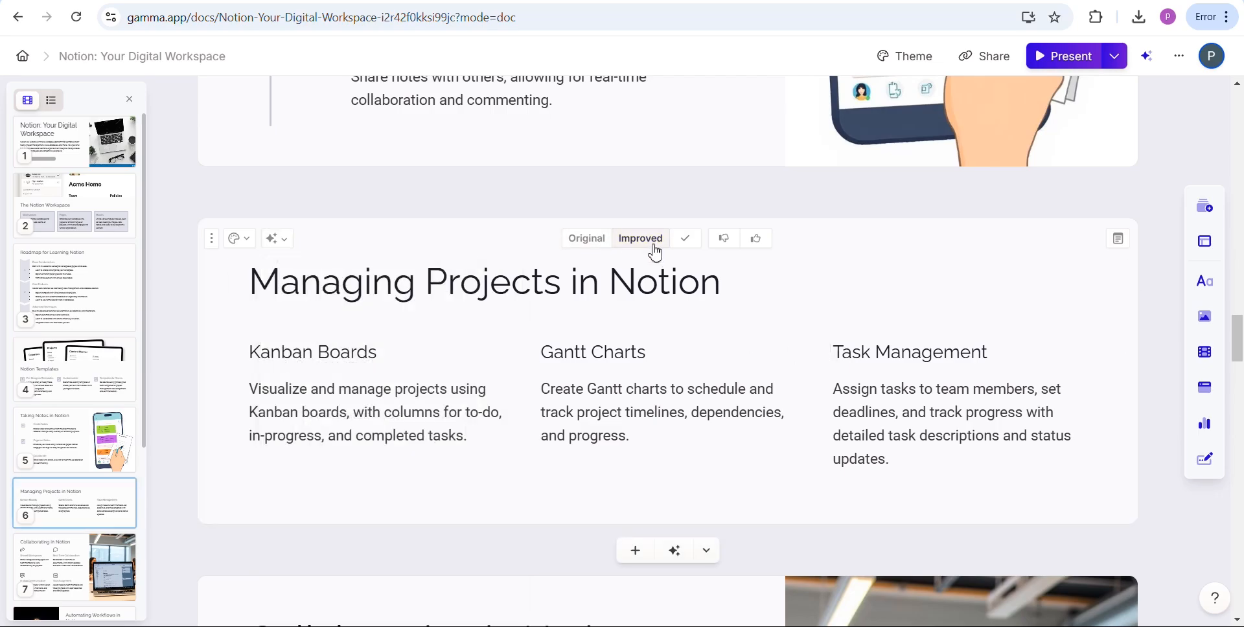
# Step: Look over the remaining cards of the presentation and return to the first card
pyautogui.scroll(-15, 656, 341)
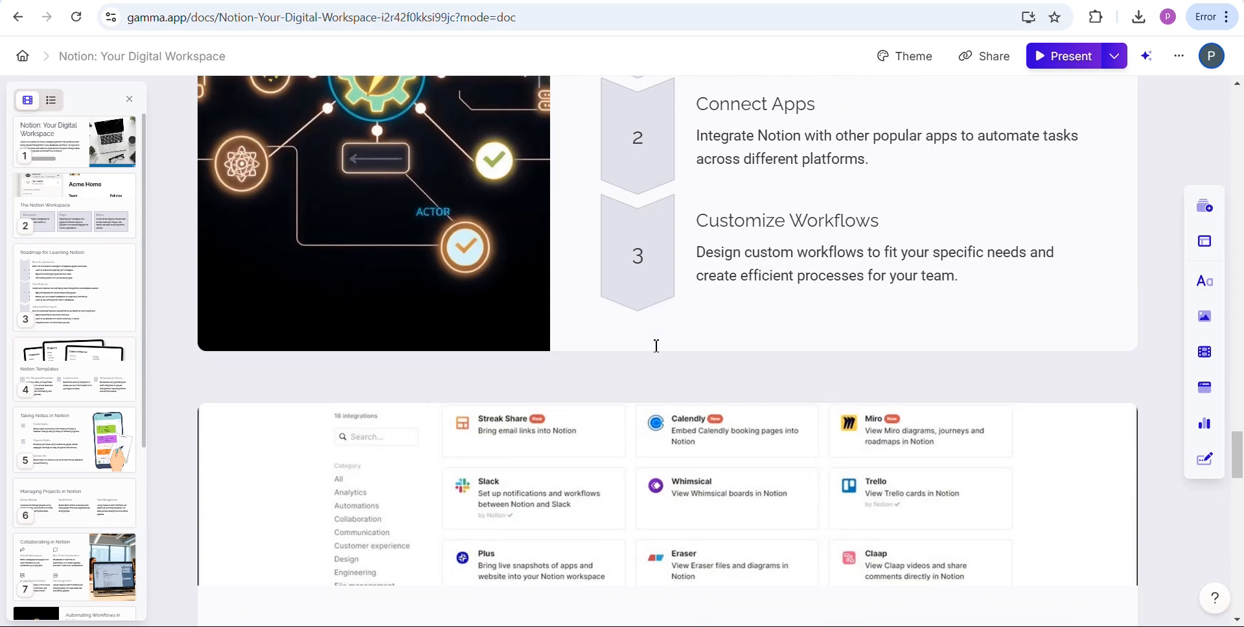
pyautogui.scroll(20, 657, 345)
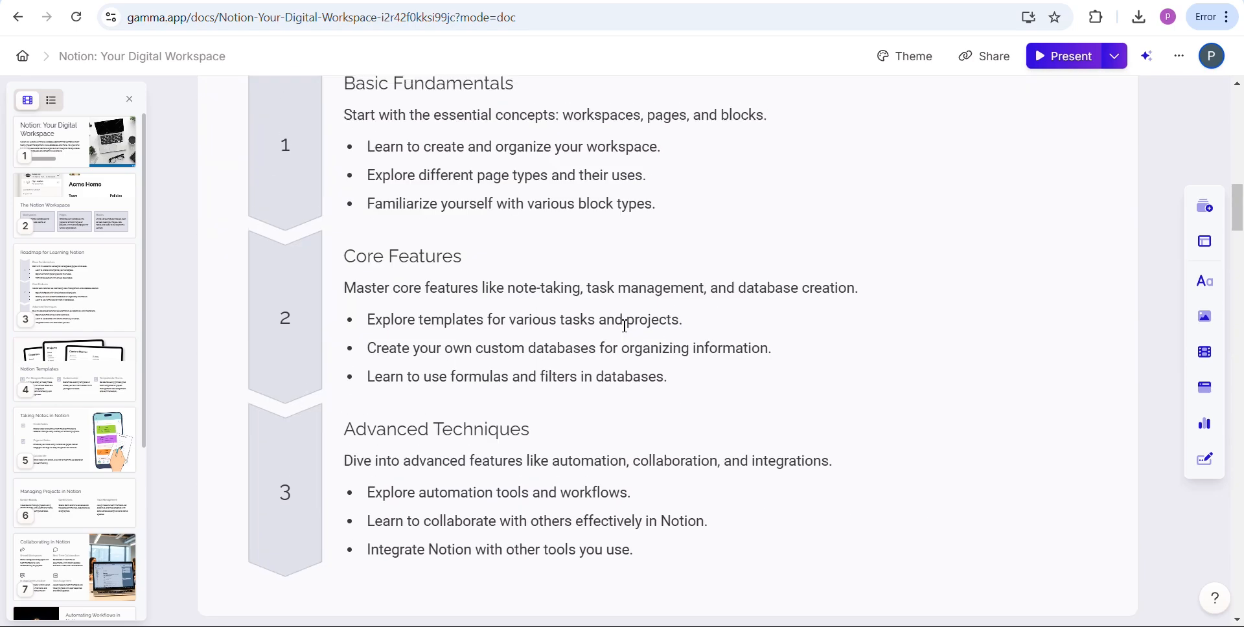
pyautogui.scroll(10, 625, 325)
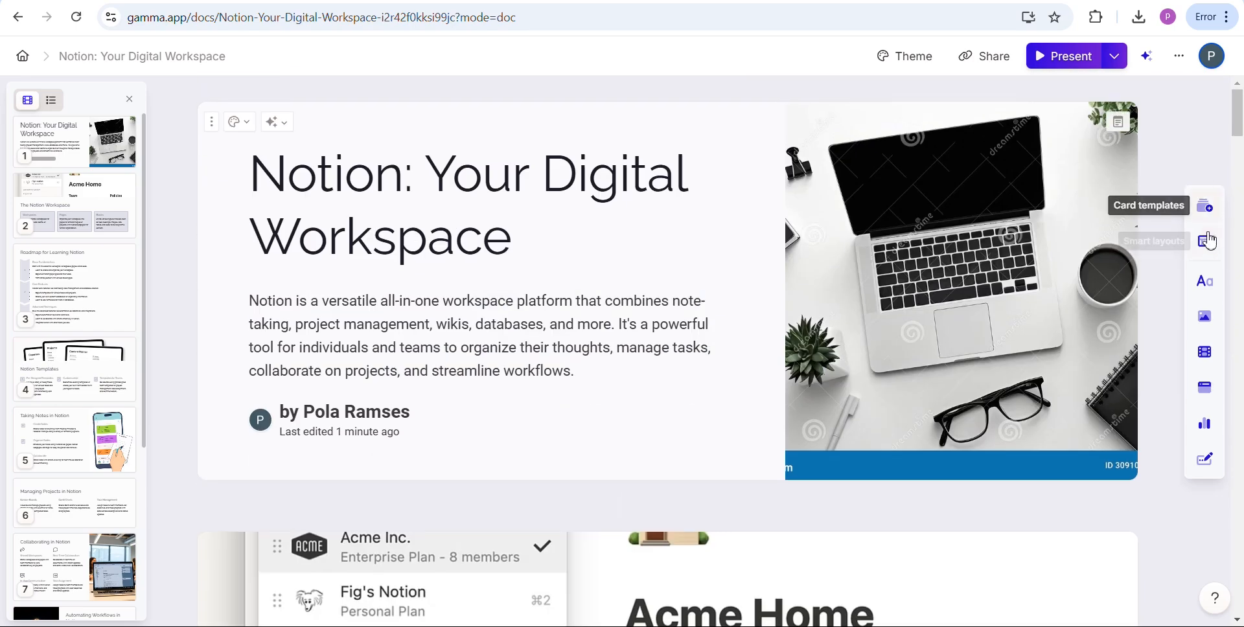
# Step: Look over the available card templates and the first card's notes, and close both again
pyautogui.click(1204, 210)
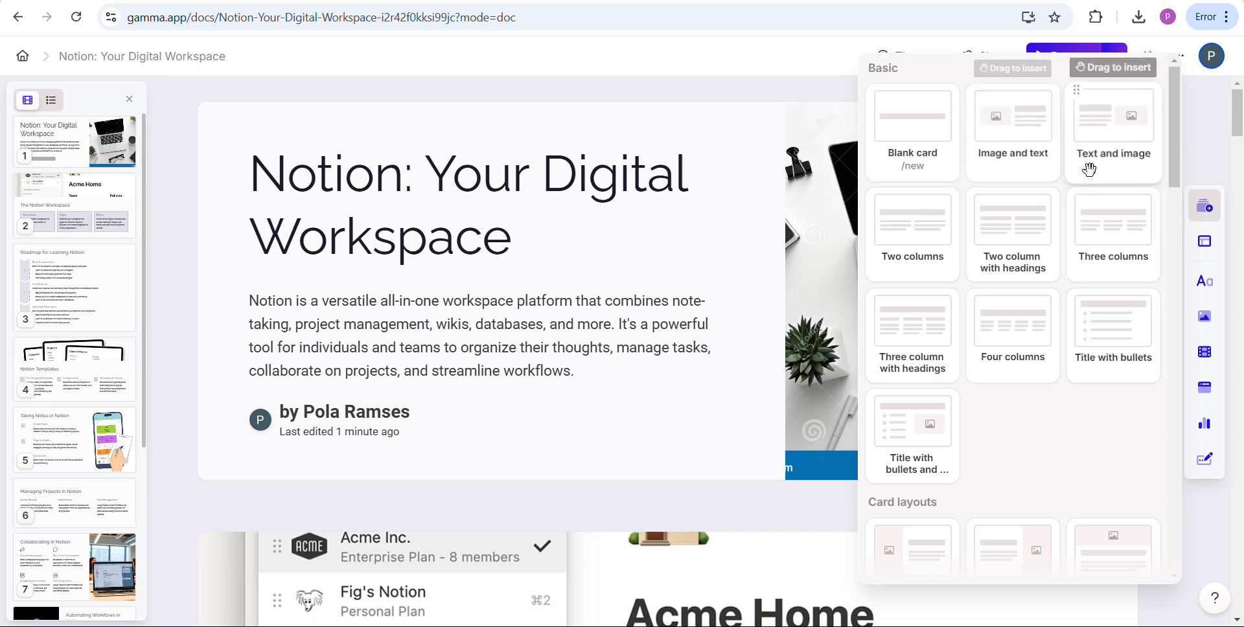
pyautogui.click(689, 116)
pyautogui.click(694, 100)
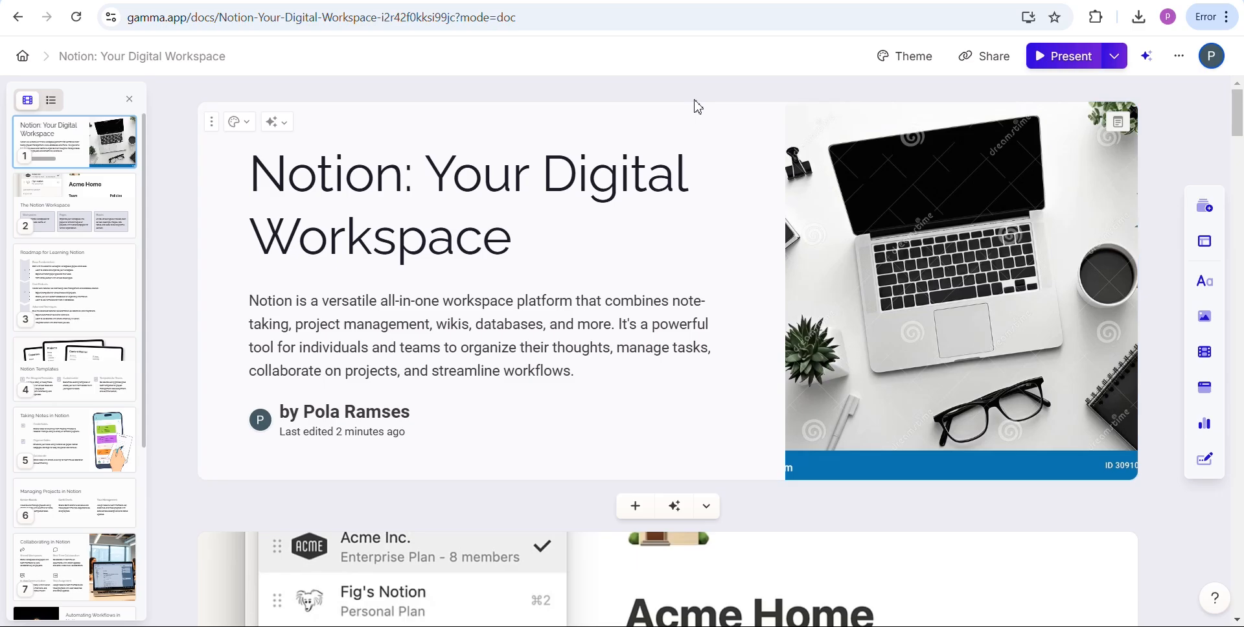
pyautogui.click(1116, 122)
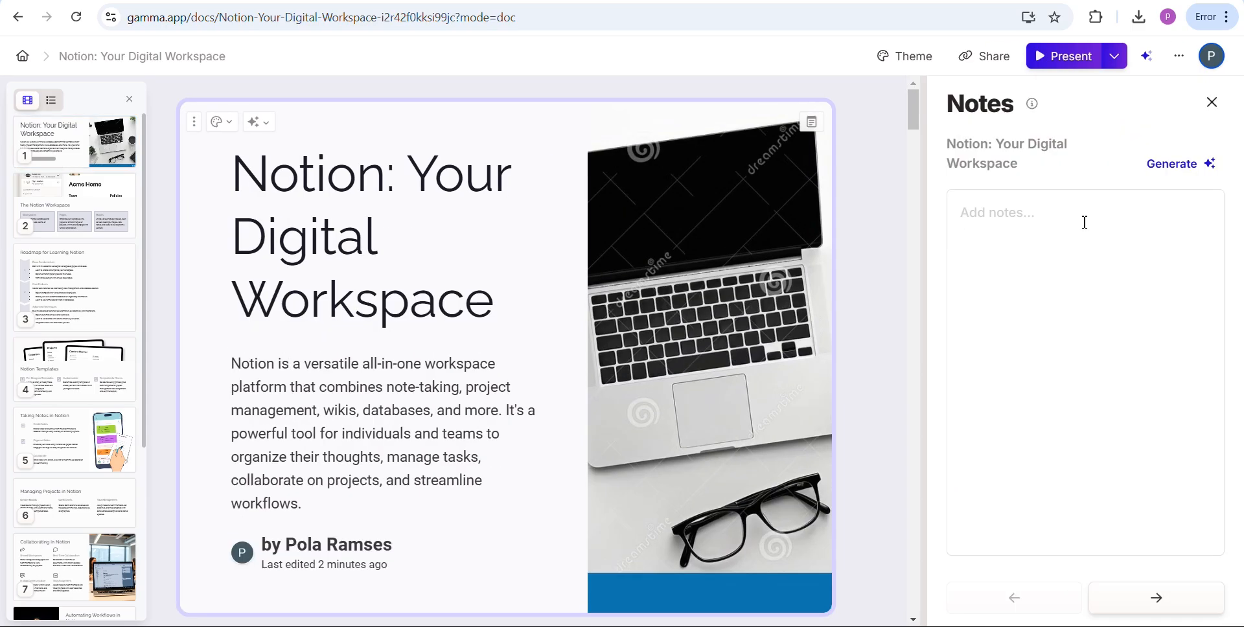
pyautogui.click(1211, 102)
# Step: Export the presentation to PowerPoint, download the file, and open it in PowerPoint with editing enabled
pyautogui.click(1178, 58)
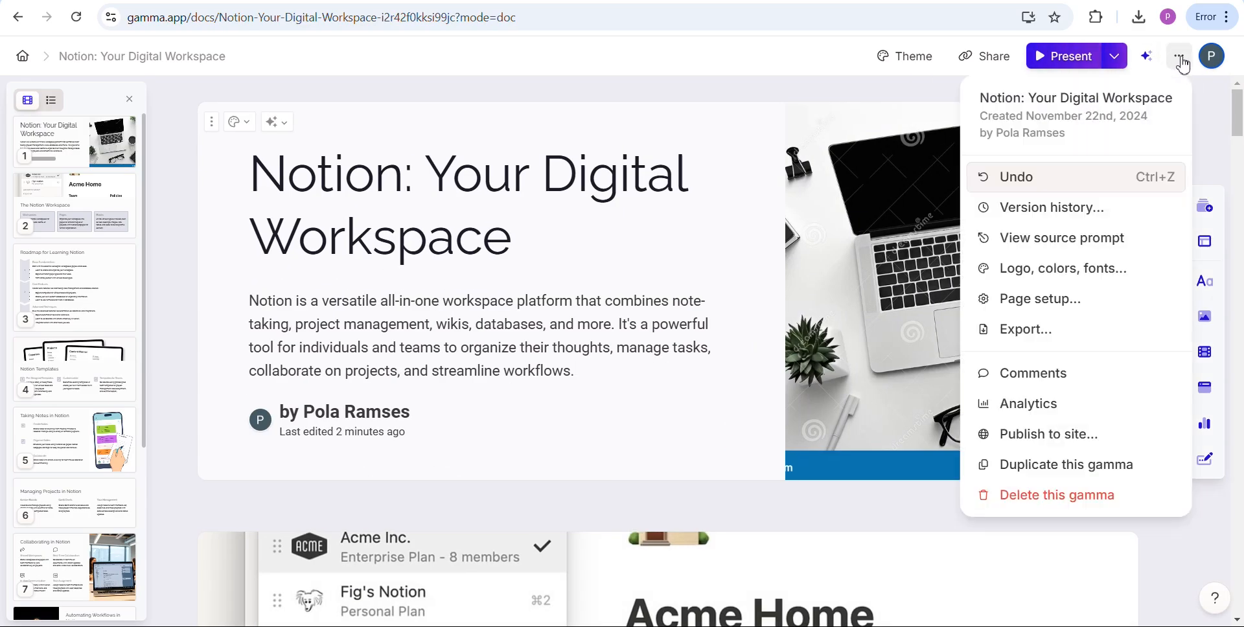
pyautogui.click(1022, 328)
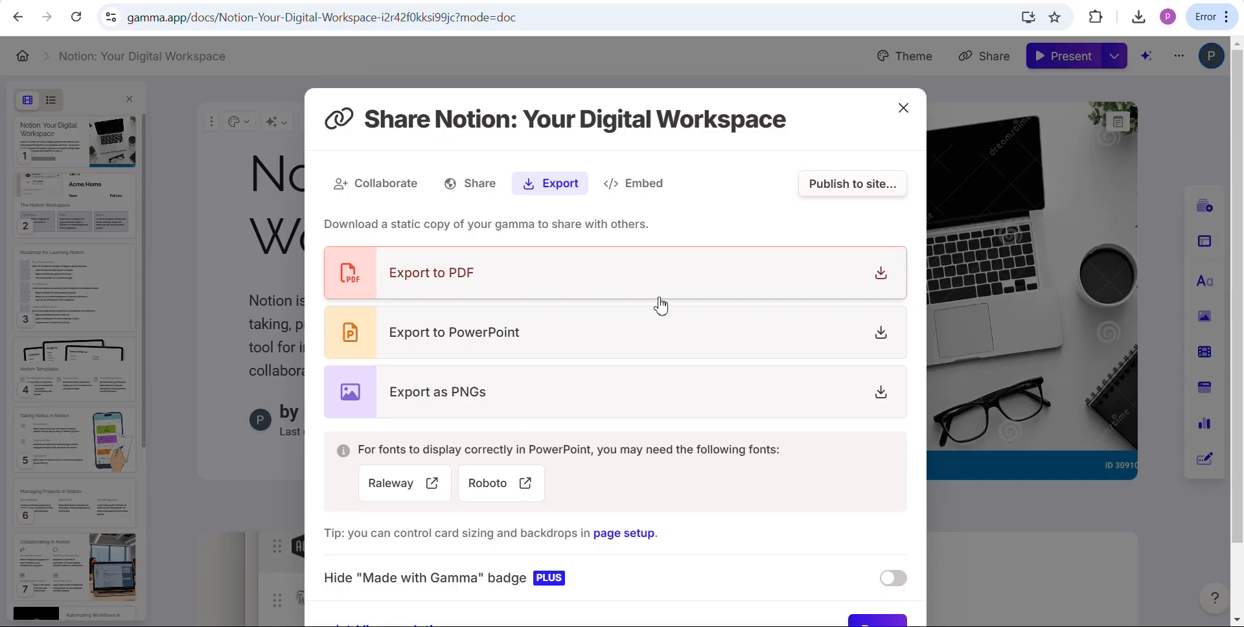
pyautogui.click(526, 338)
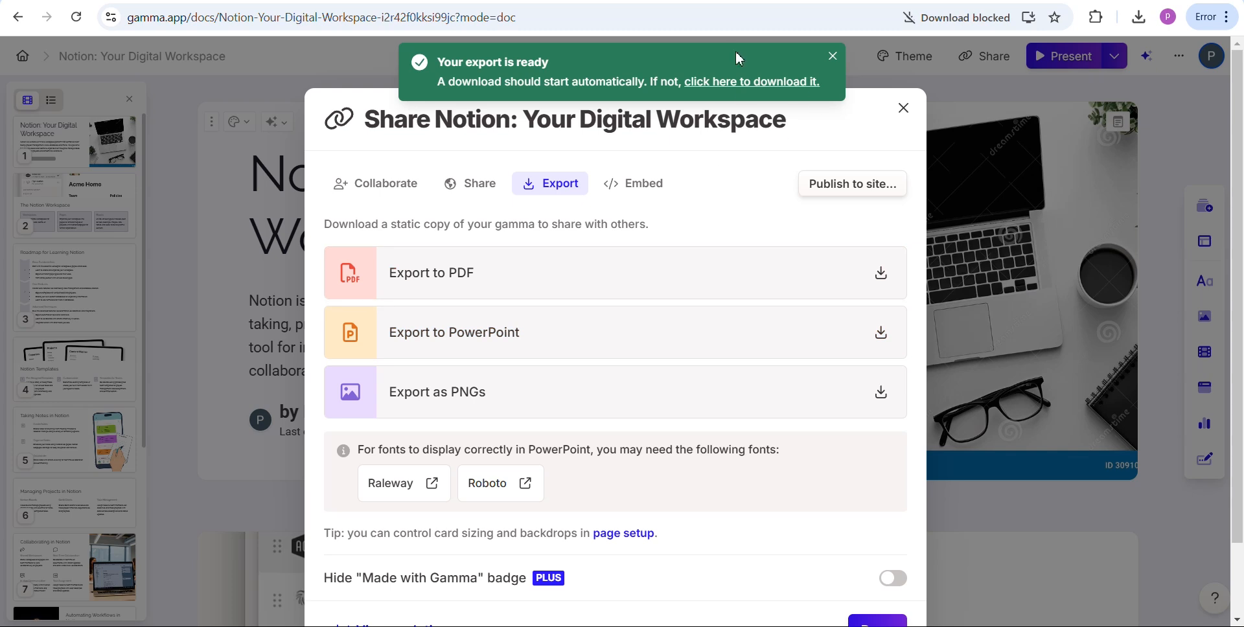
pyautogui.click(742, 83)
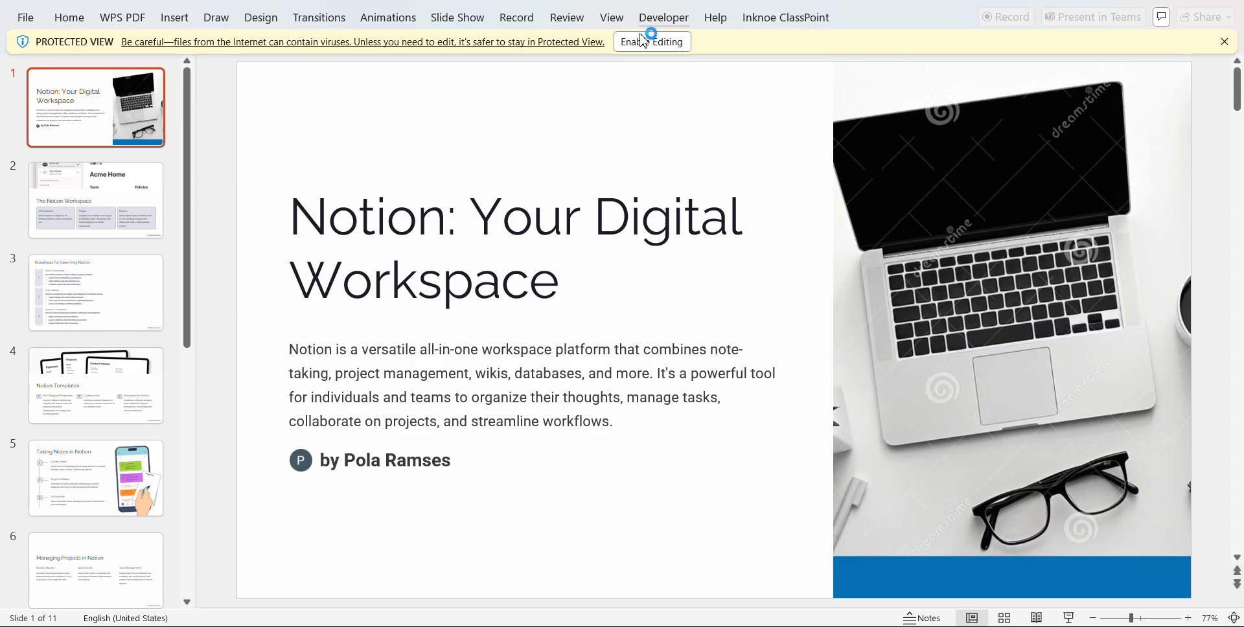
pyautogui.click(648, 40)
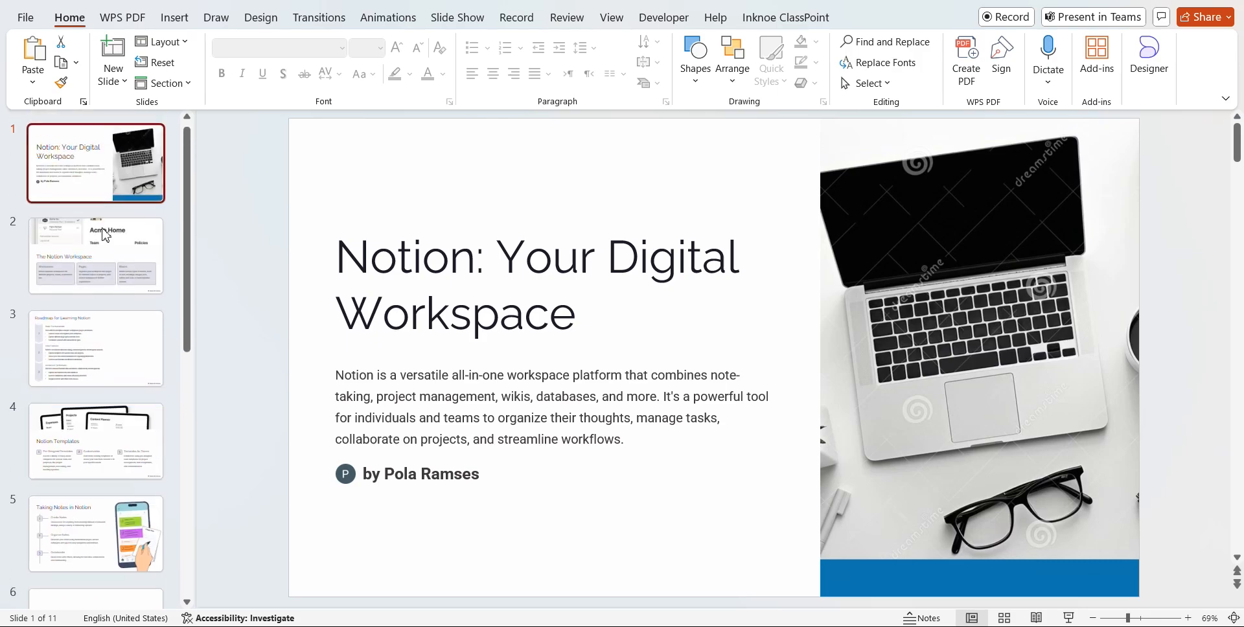
# Step: Look through the exported slides, checking the roadmap, templates and workspace slides and their Made with Gamma badge
pyautogui.click(102, 243)
pyautogui.click(117, 355)
pyautogui.scroll(-3, 115, 333)
pyautogui.click(115, 332)
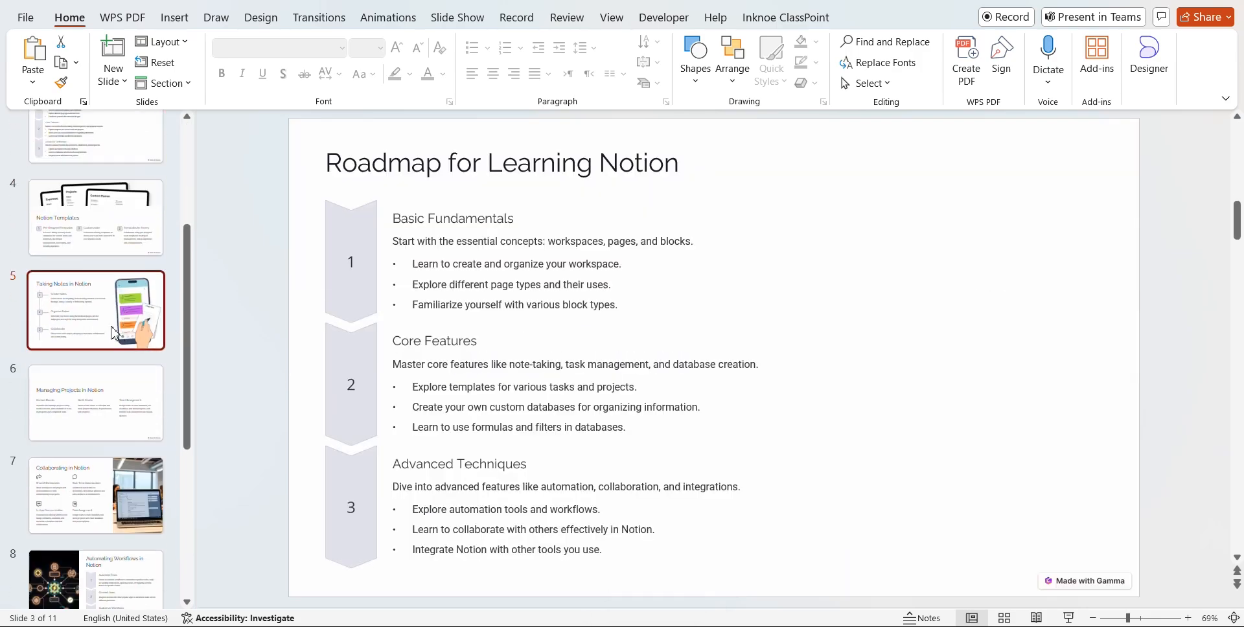
pyautogui.click(105, 212)
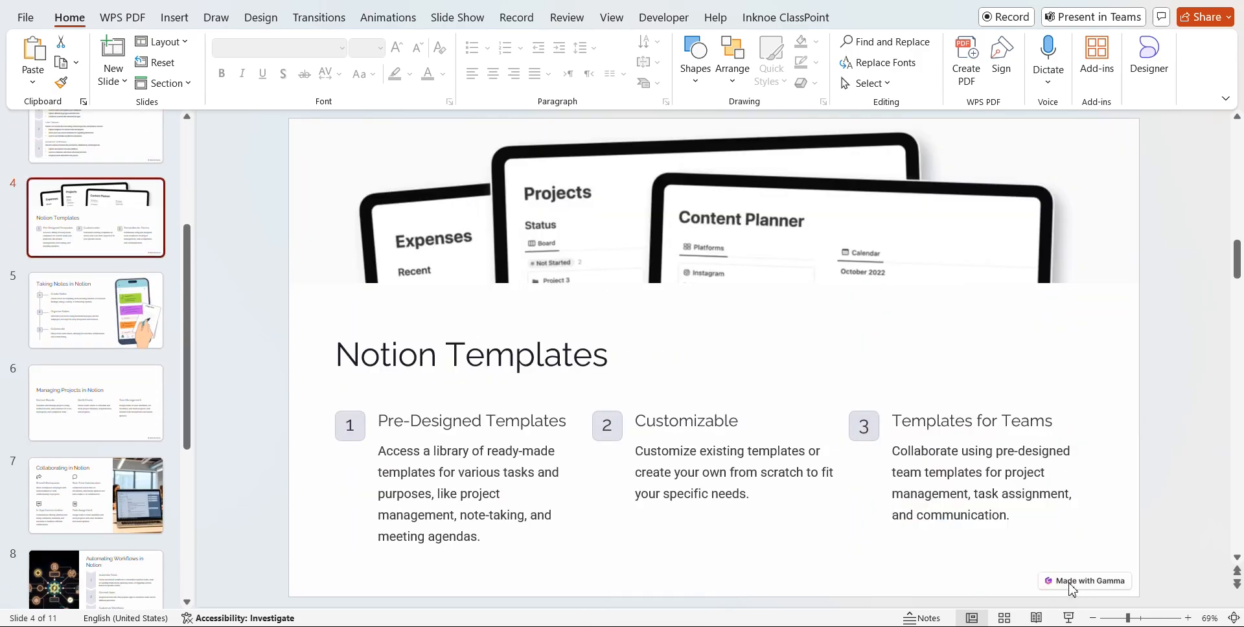
pyautogui.scroll(-4, 1073, 586)
pyautogui.scroll(6, 1073, 586)
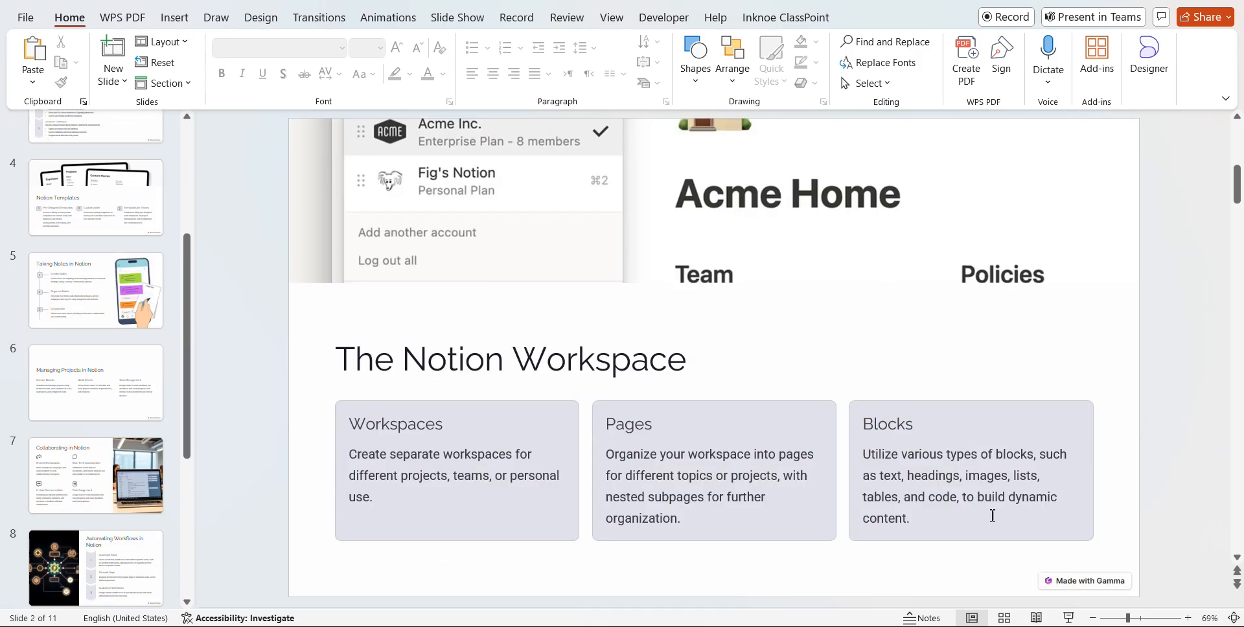
# Step: Hide the background graphics on all slides to remove the Made with Gamma badge, and check the other slides
pyautogui.click(258, 25)
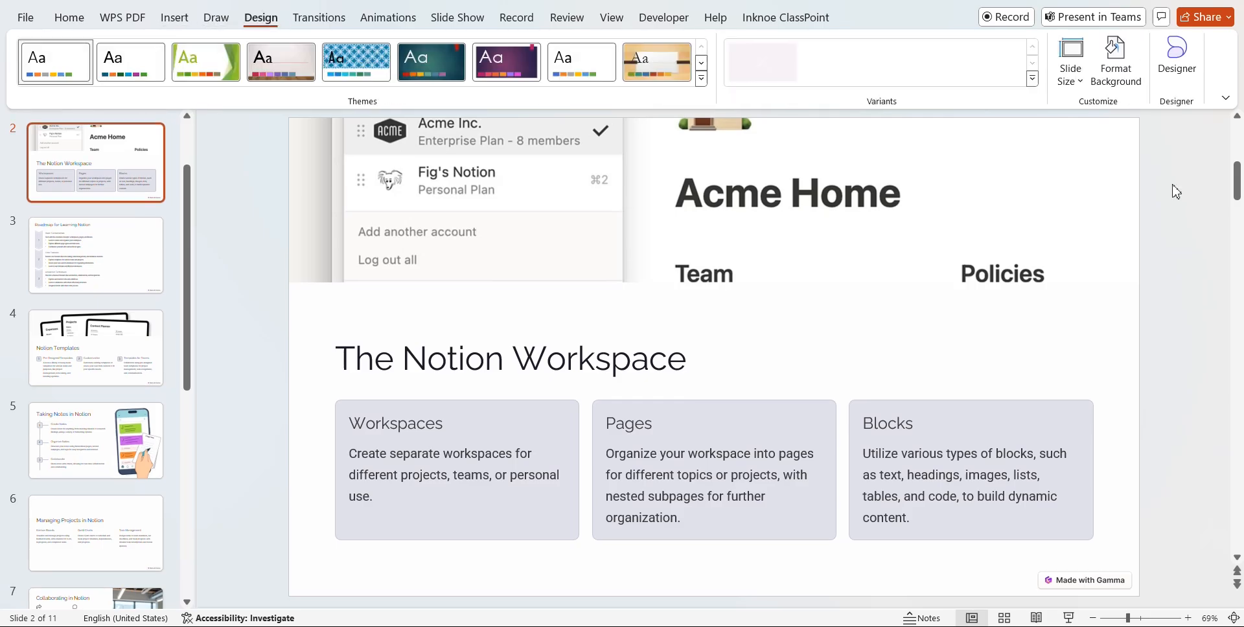
pyautogui.click(1116, 68)
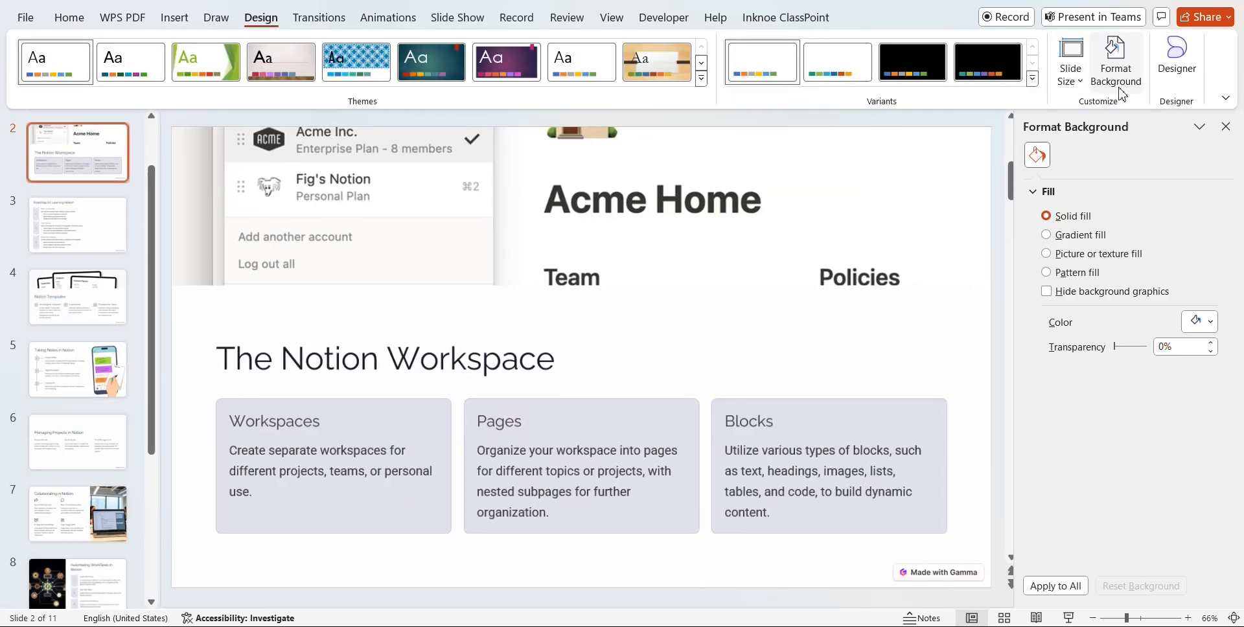
pyautogui.click(1050, 292)
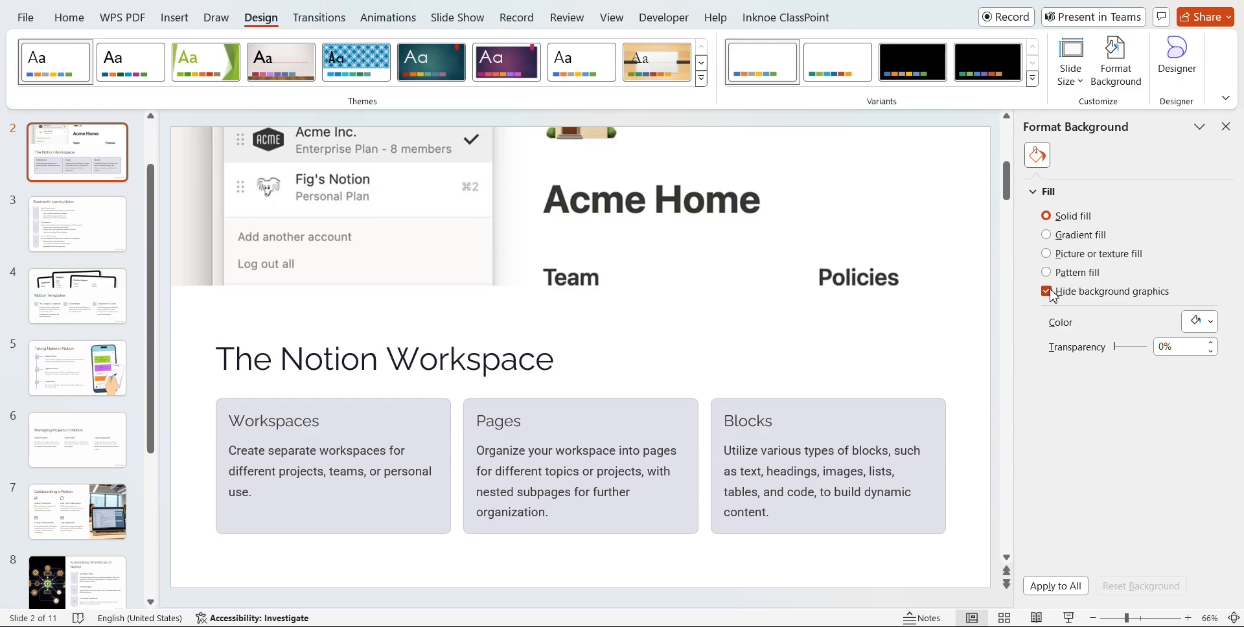
pyautogui.click(1061, 592)
pyautogui.click(1060, 592)
pyautogui.click(64, 421)
pyautogui.scroll(-5, 478, 433)
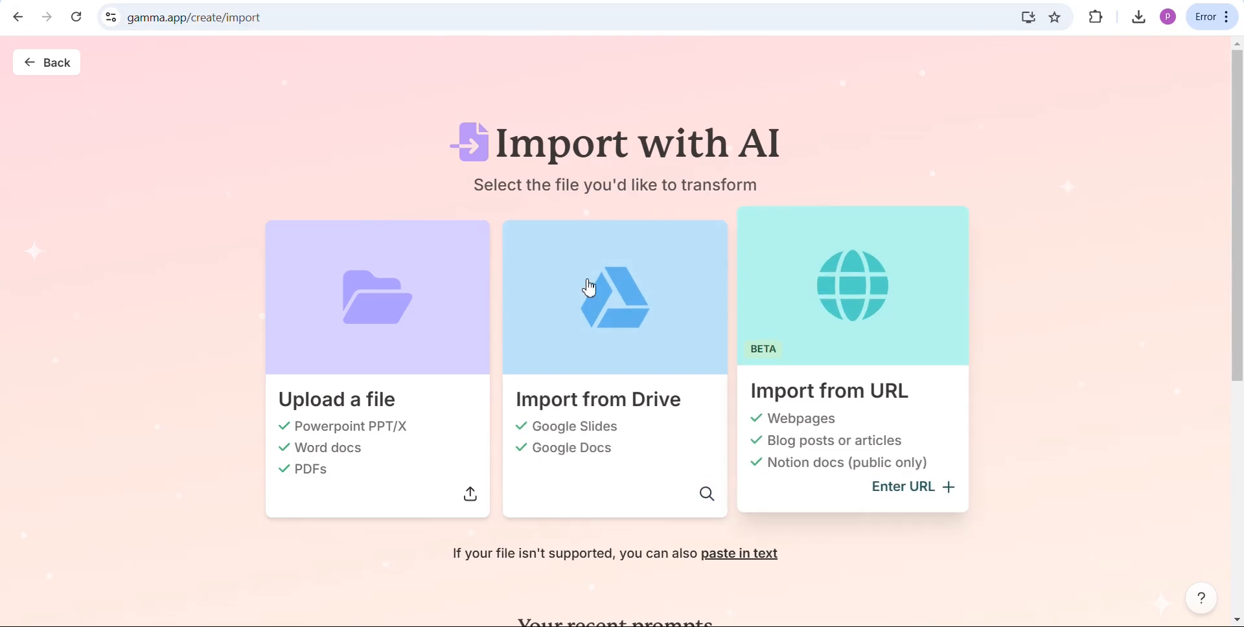
# Step: Back in Gamma, import the file "biodynamic-lighting-9978-d - Copy.pdf" with AI and continue with it as a Presentation
pyautogui.click(18, 18)
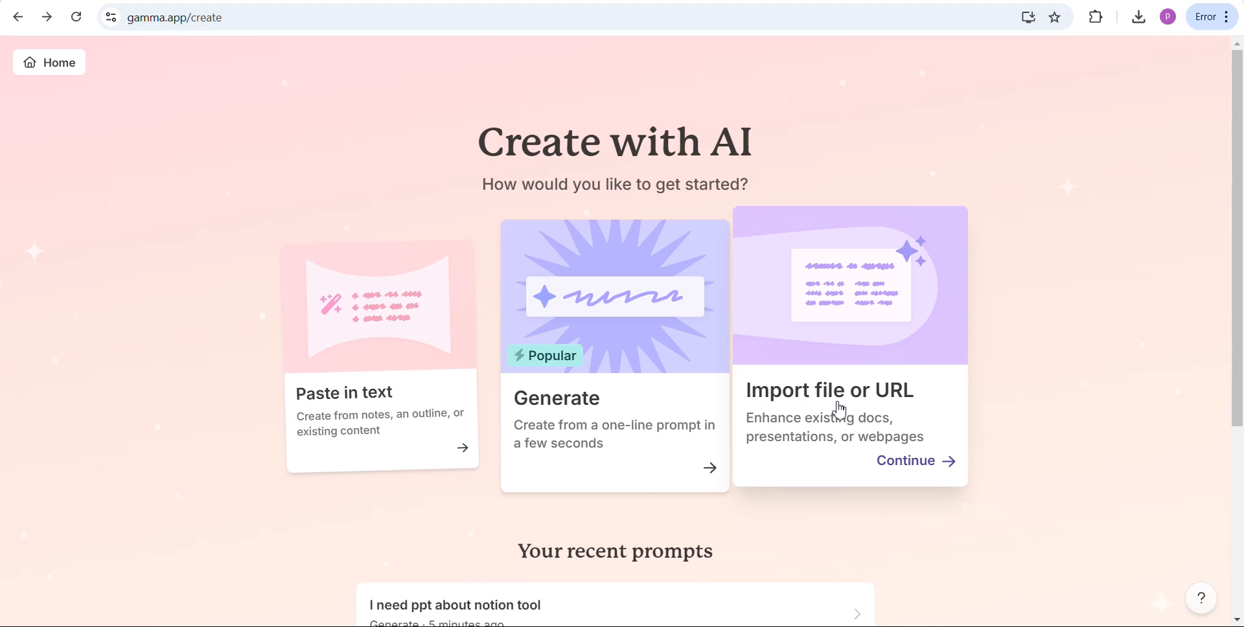
pyautogui.click(849, 400)
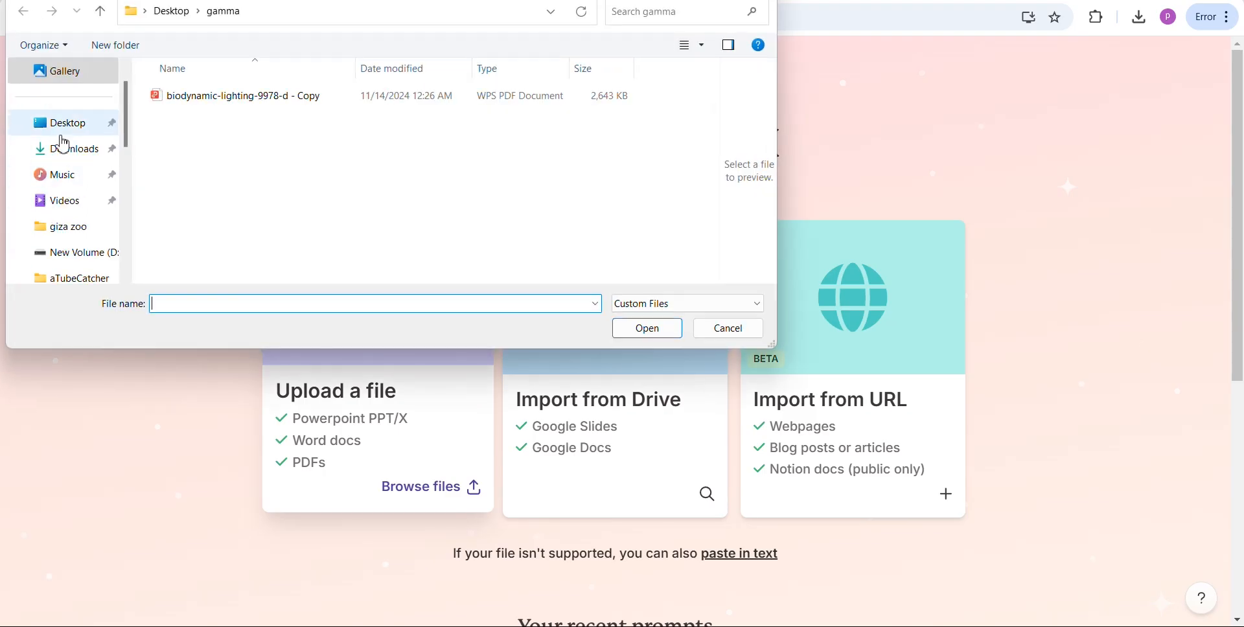
pyautogui.click(186, 104)
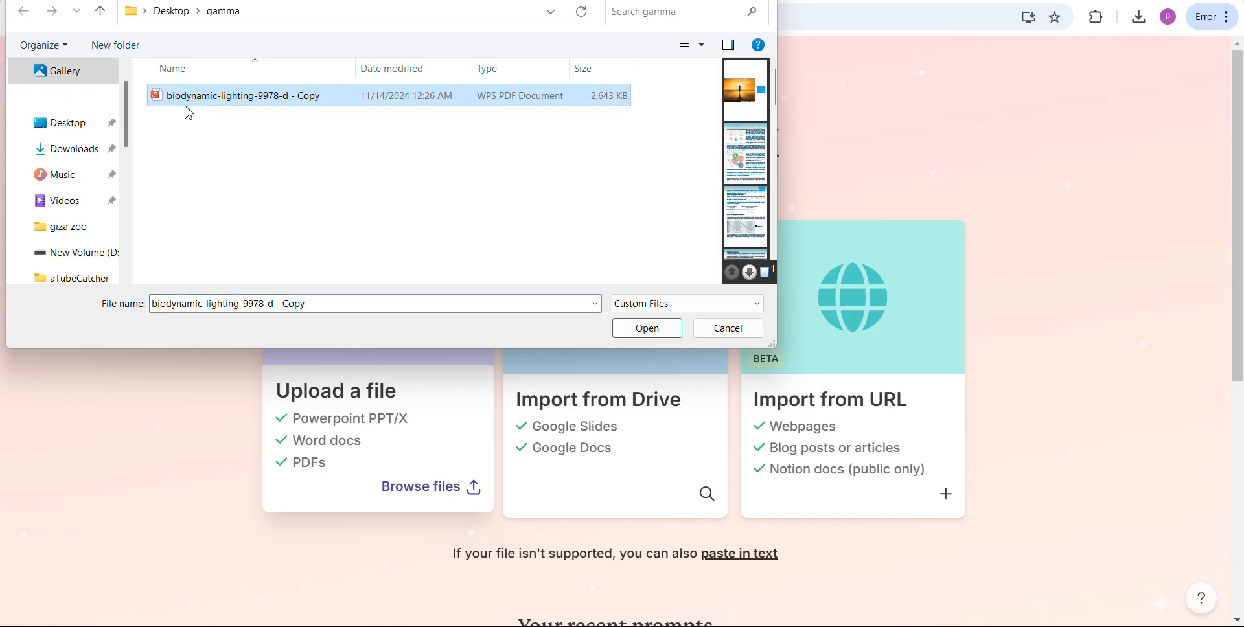
pyautogui.click(642, 329)
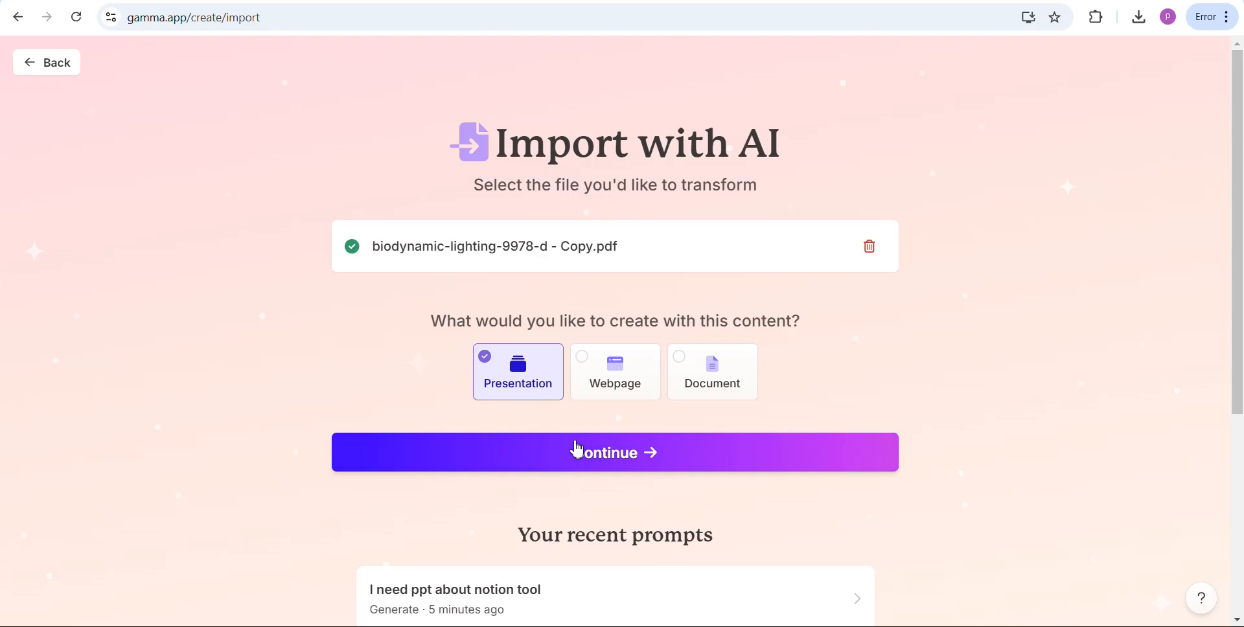
pyautogui.click(579, 462)
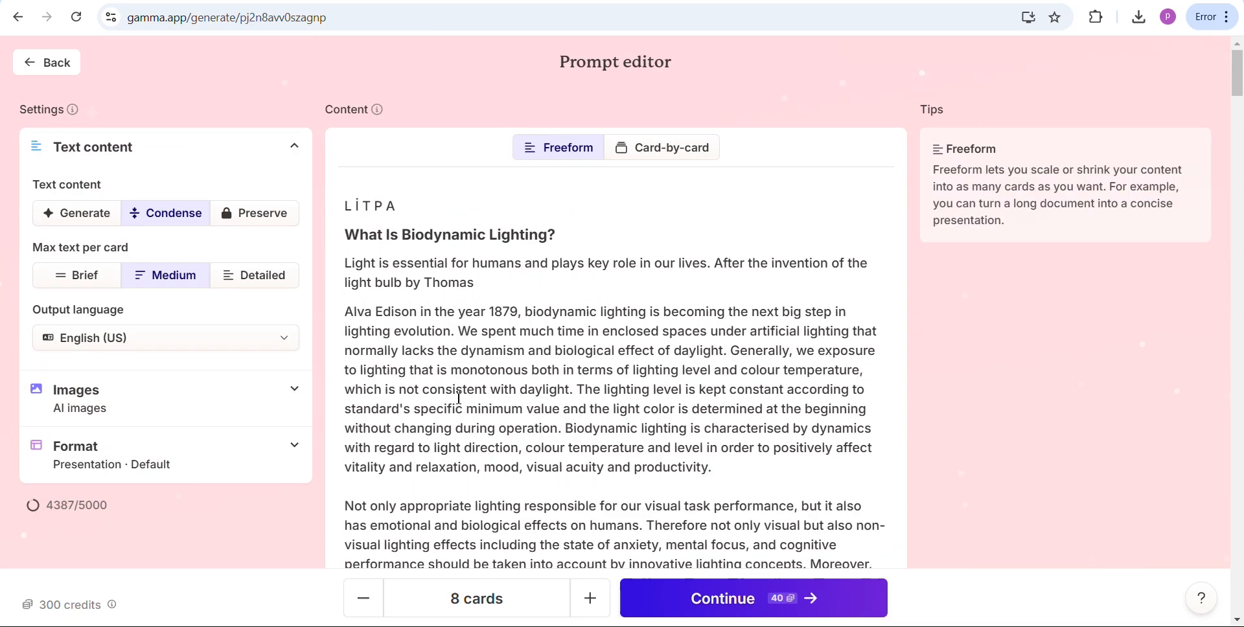
# Step: Read through the text and images imported from the PDF in the prompt editor
pyautogui.scroll(-3, 459, 397)
pyautogui.scroll(3, 459, 397)
pyautogui.scroll(-15, 463, 327)
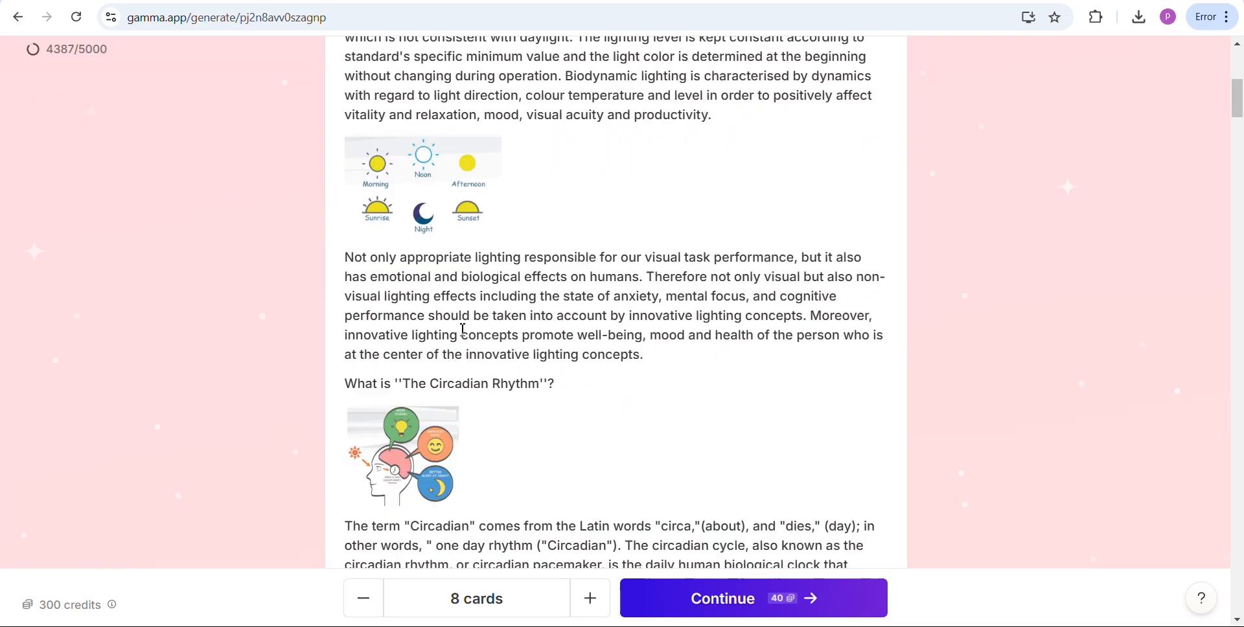
pyautogui.scroll(-20, 463, 327)
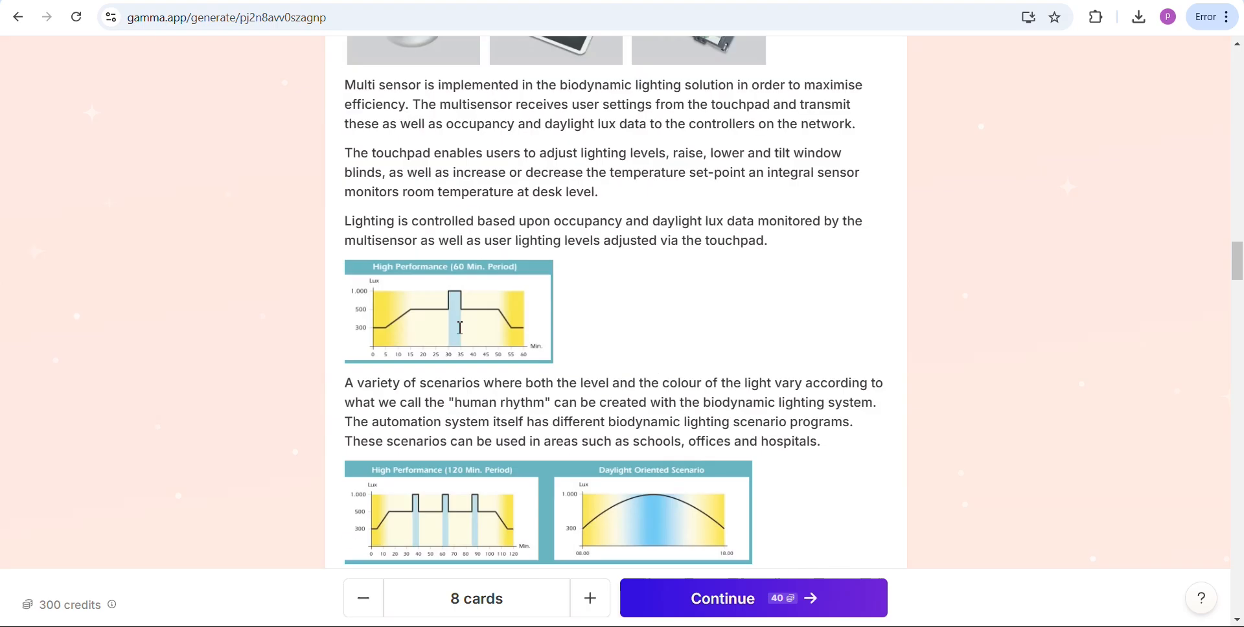
pyautogui.scroll(-10, 461, 328)
pyautogui.scroll(8, 461, 328)
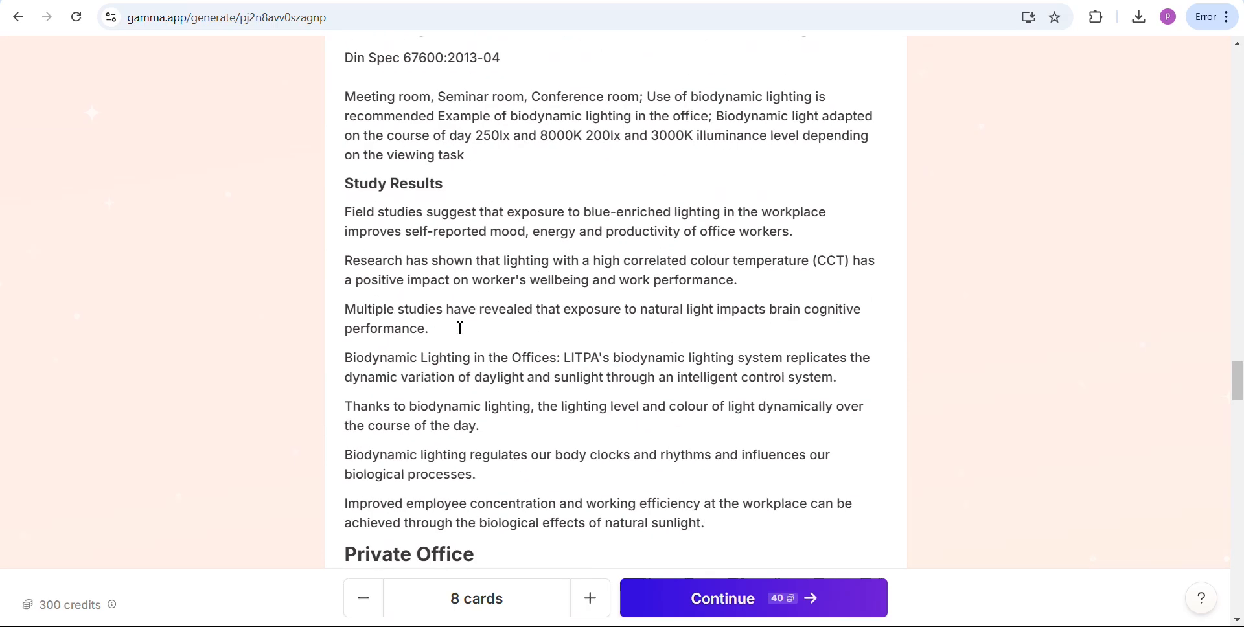
pyautogui.scroll(20, 461, 327)
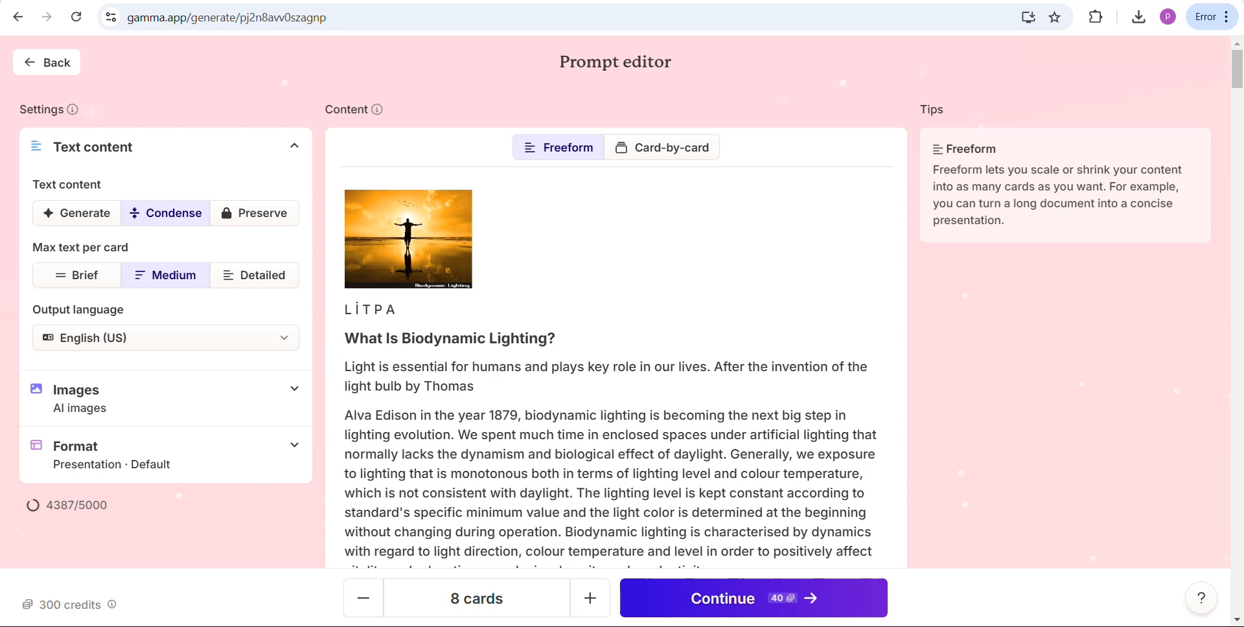
# Step: Accept the imported content condensed into 8 cards with medium text, and generate the presentation with the Peach theme
pyautogui.click(698, 600)
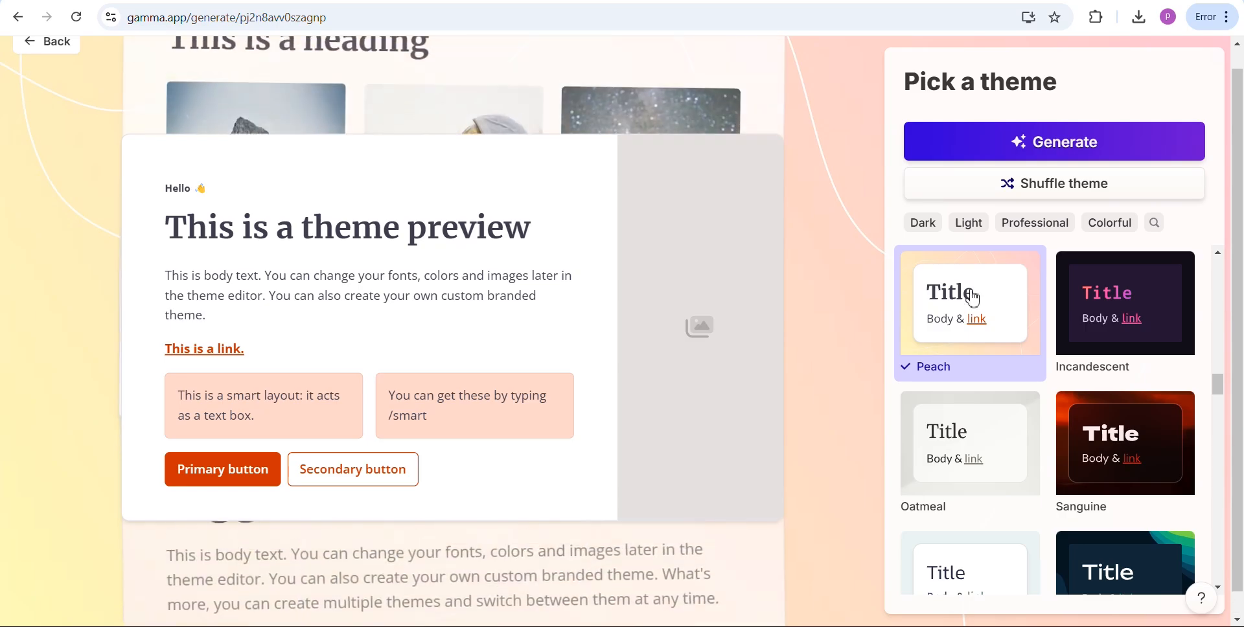
pyautogui.click(991, 143)
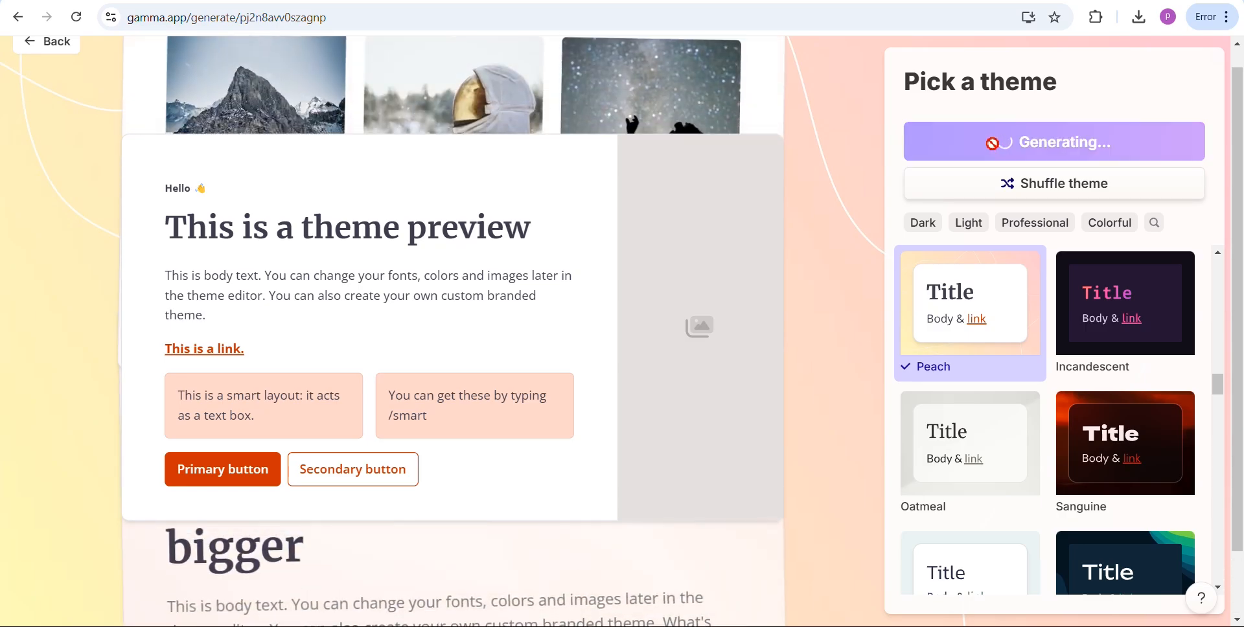